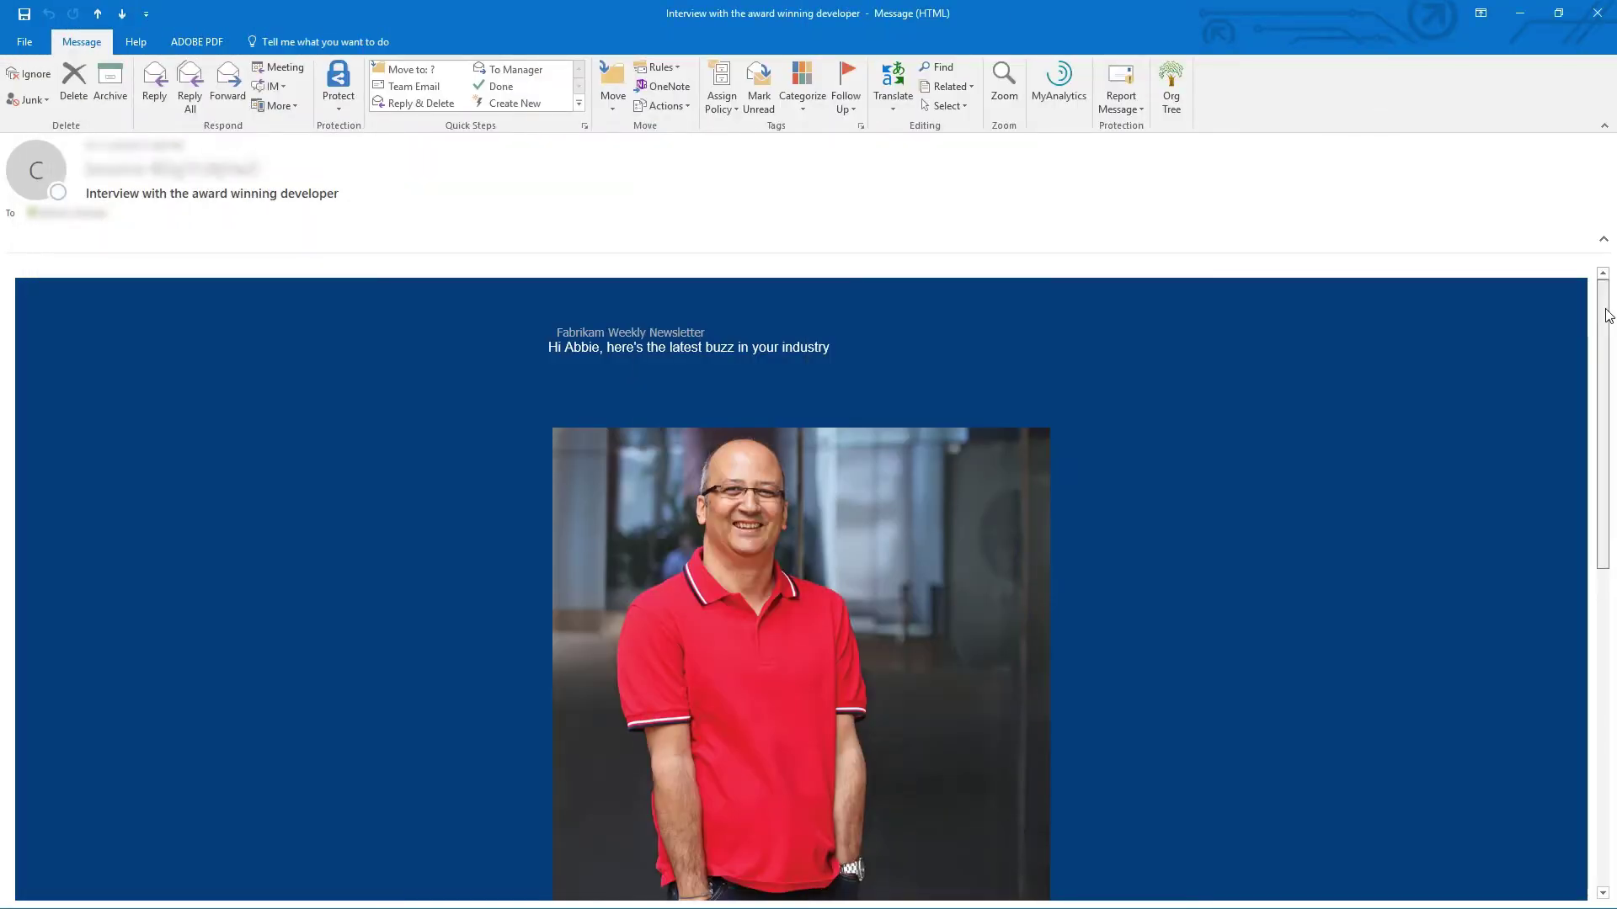
Step: Switch to the Marketing app and start a new marketing email from Marketing Emails
drag(1608, 315, 1615, 305)
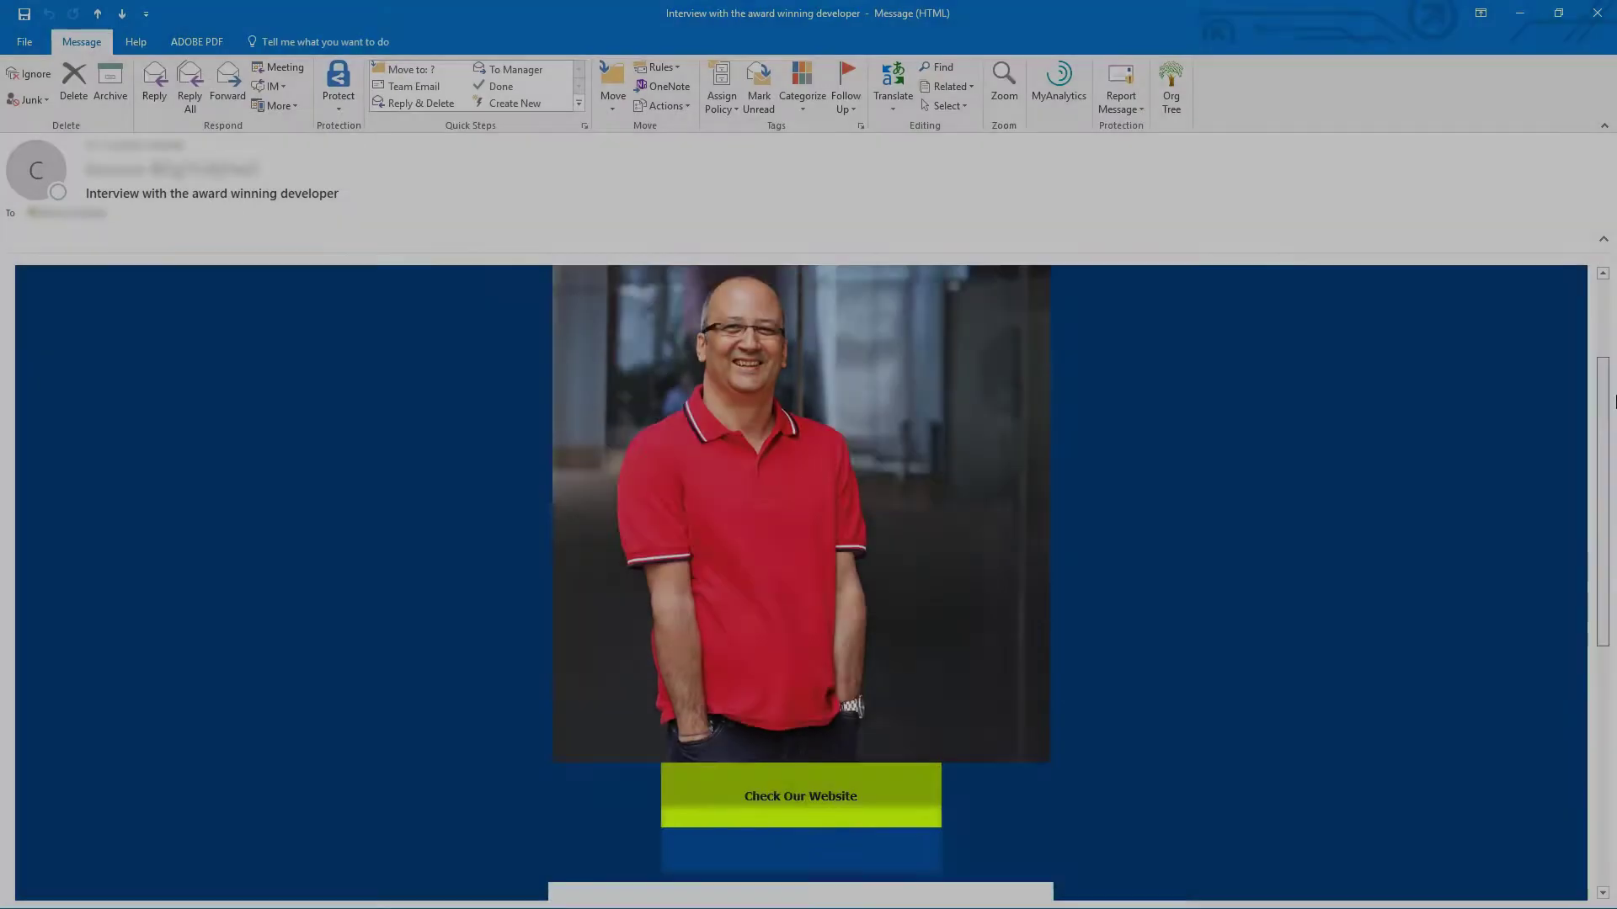
drag(1612, 368, 1607, 634)
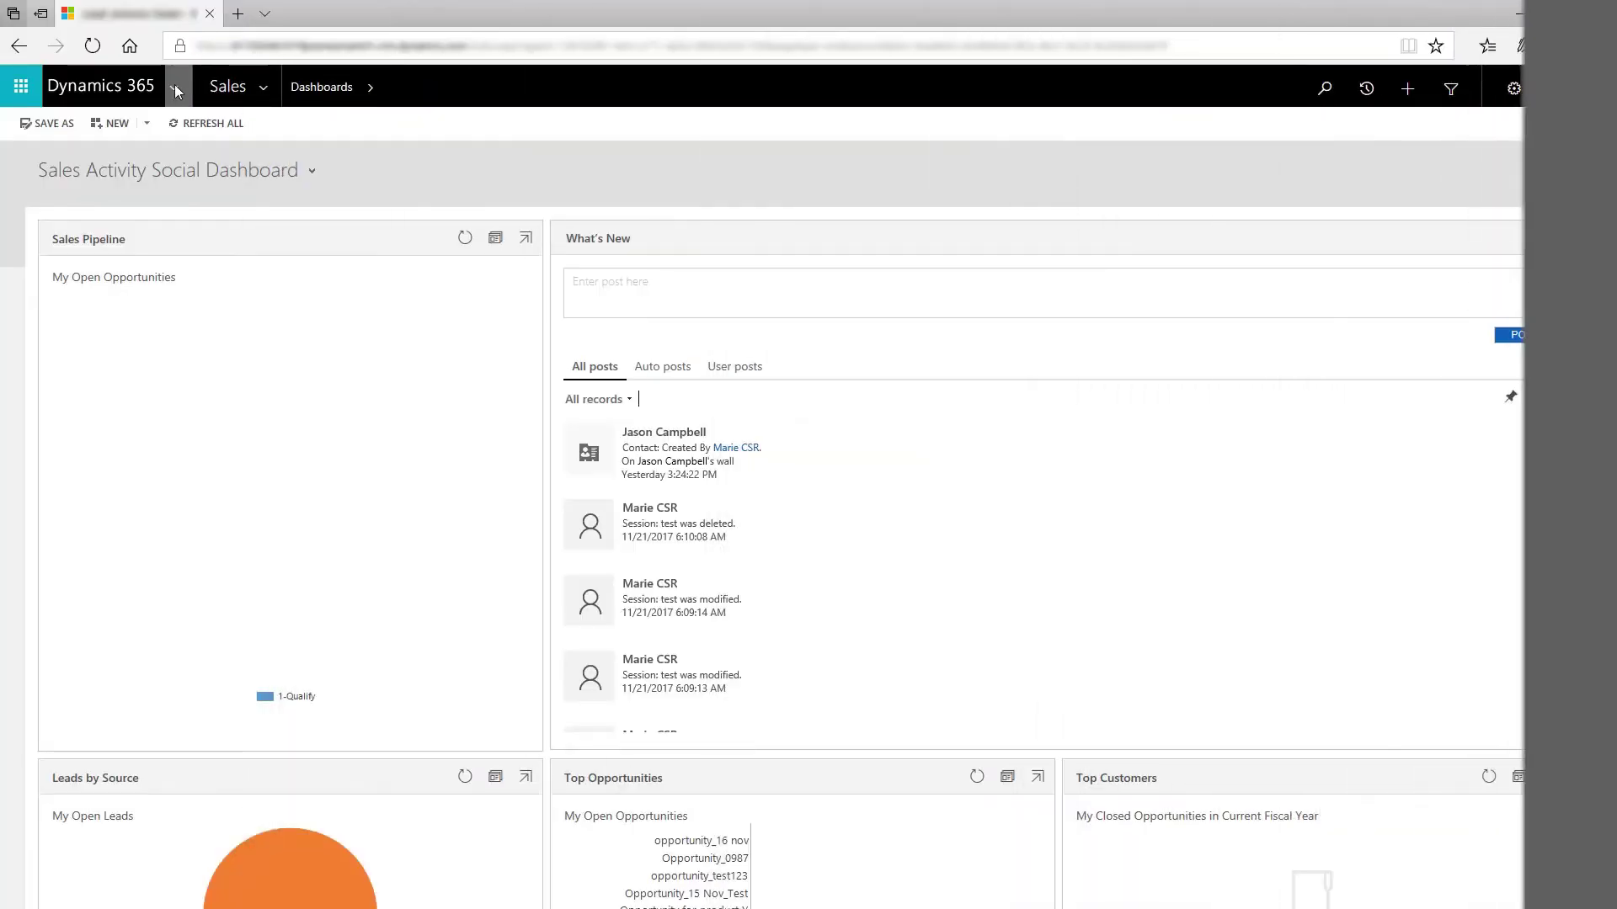
click(175, 87)
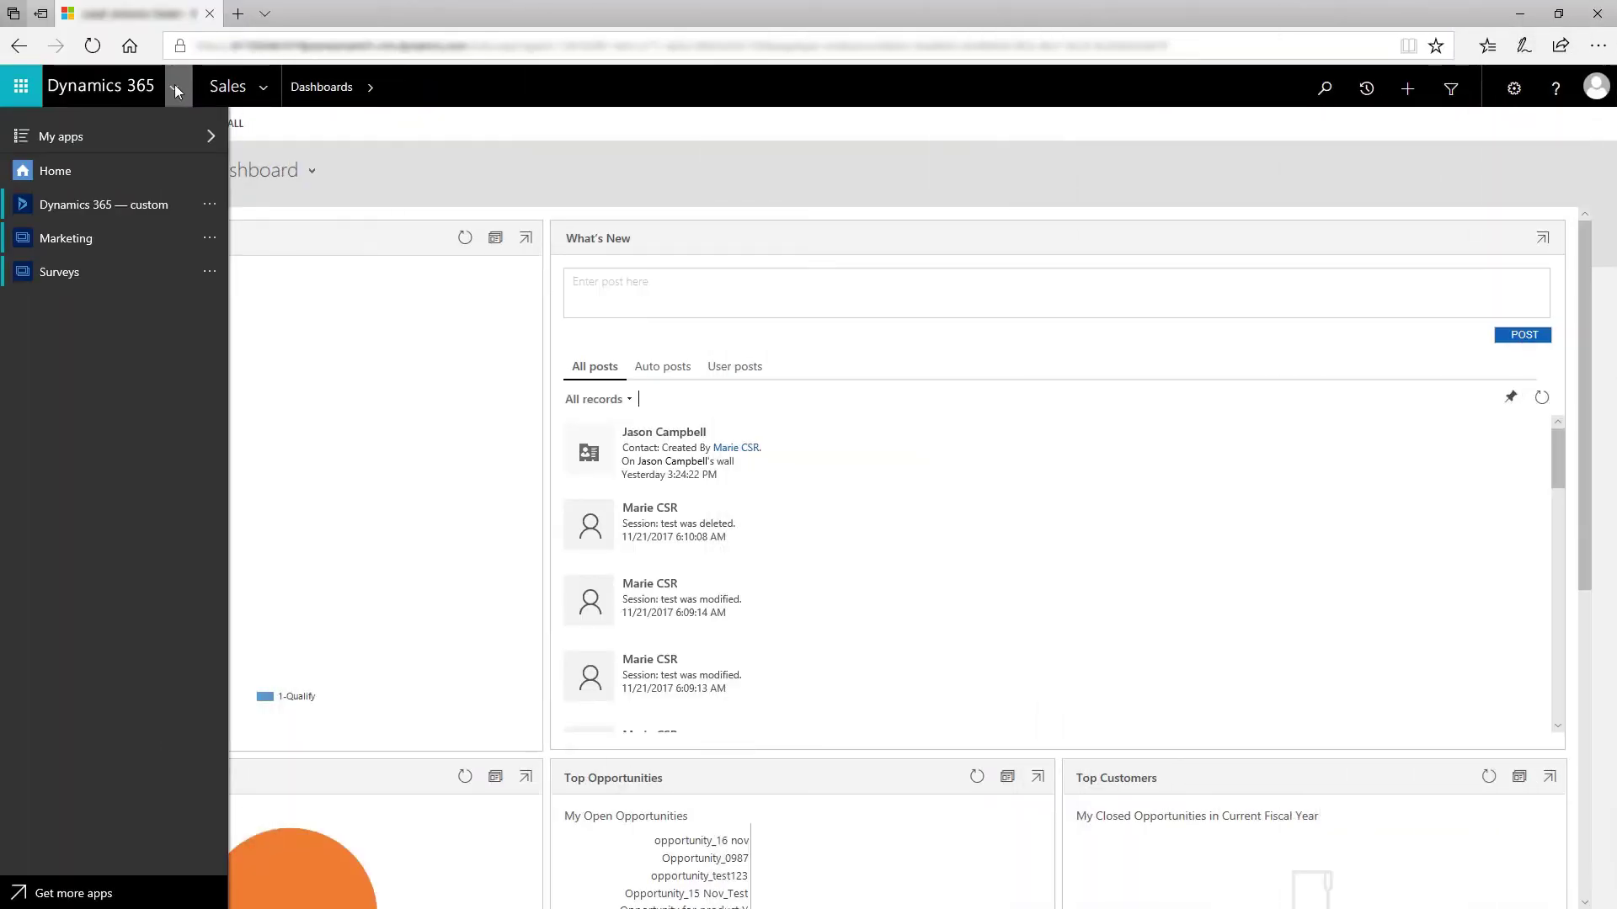
click(74, 239)
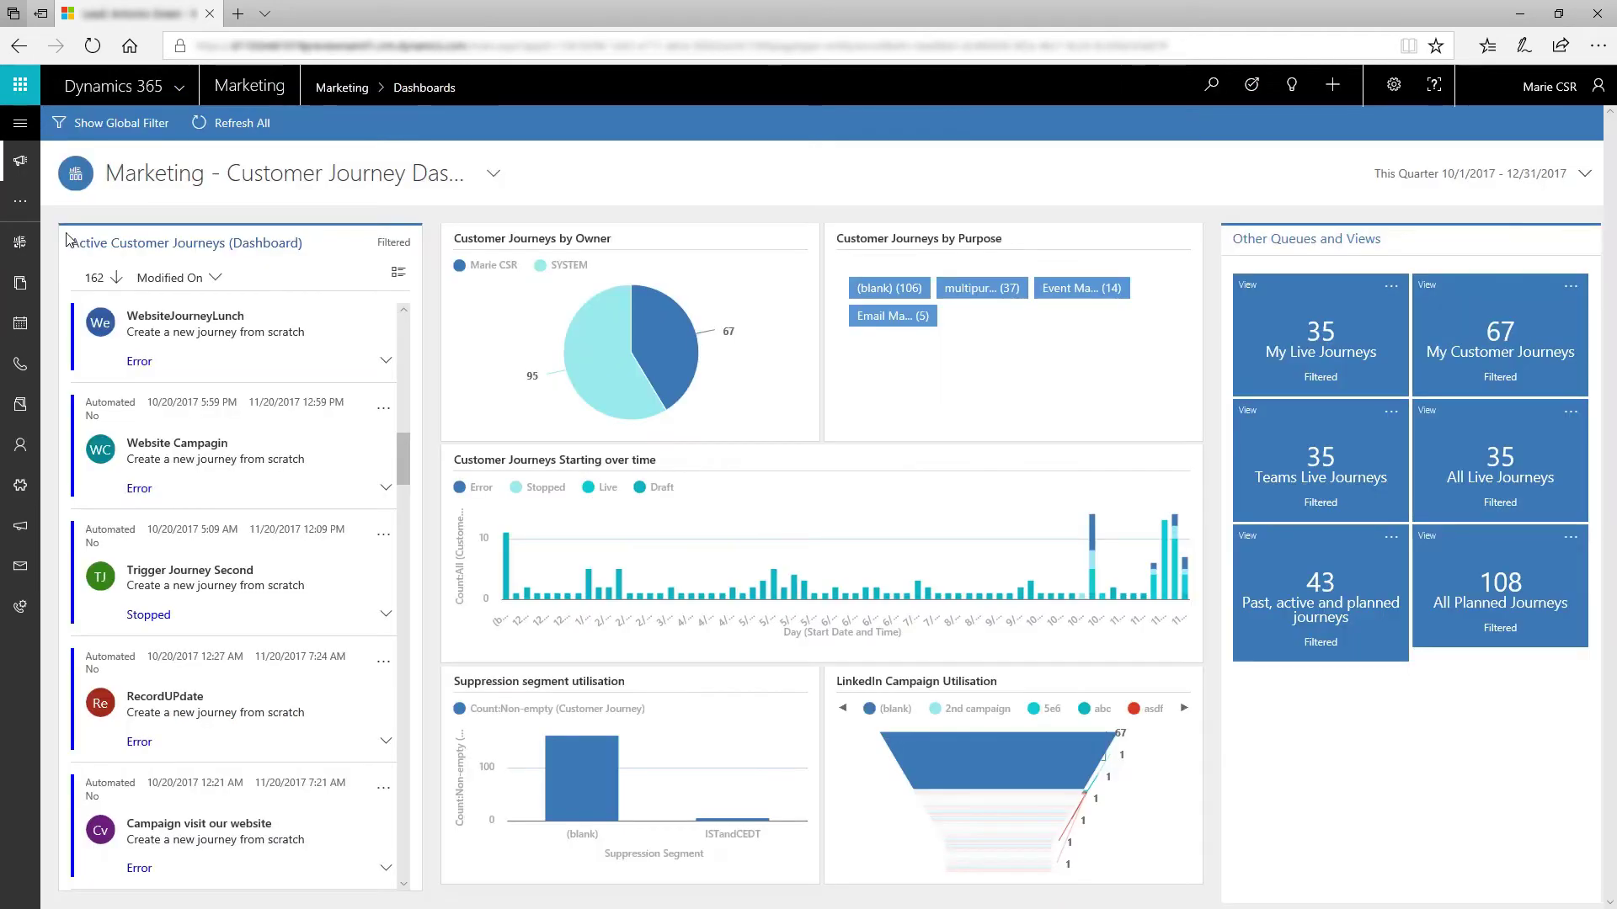
click(18, 138)
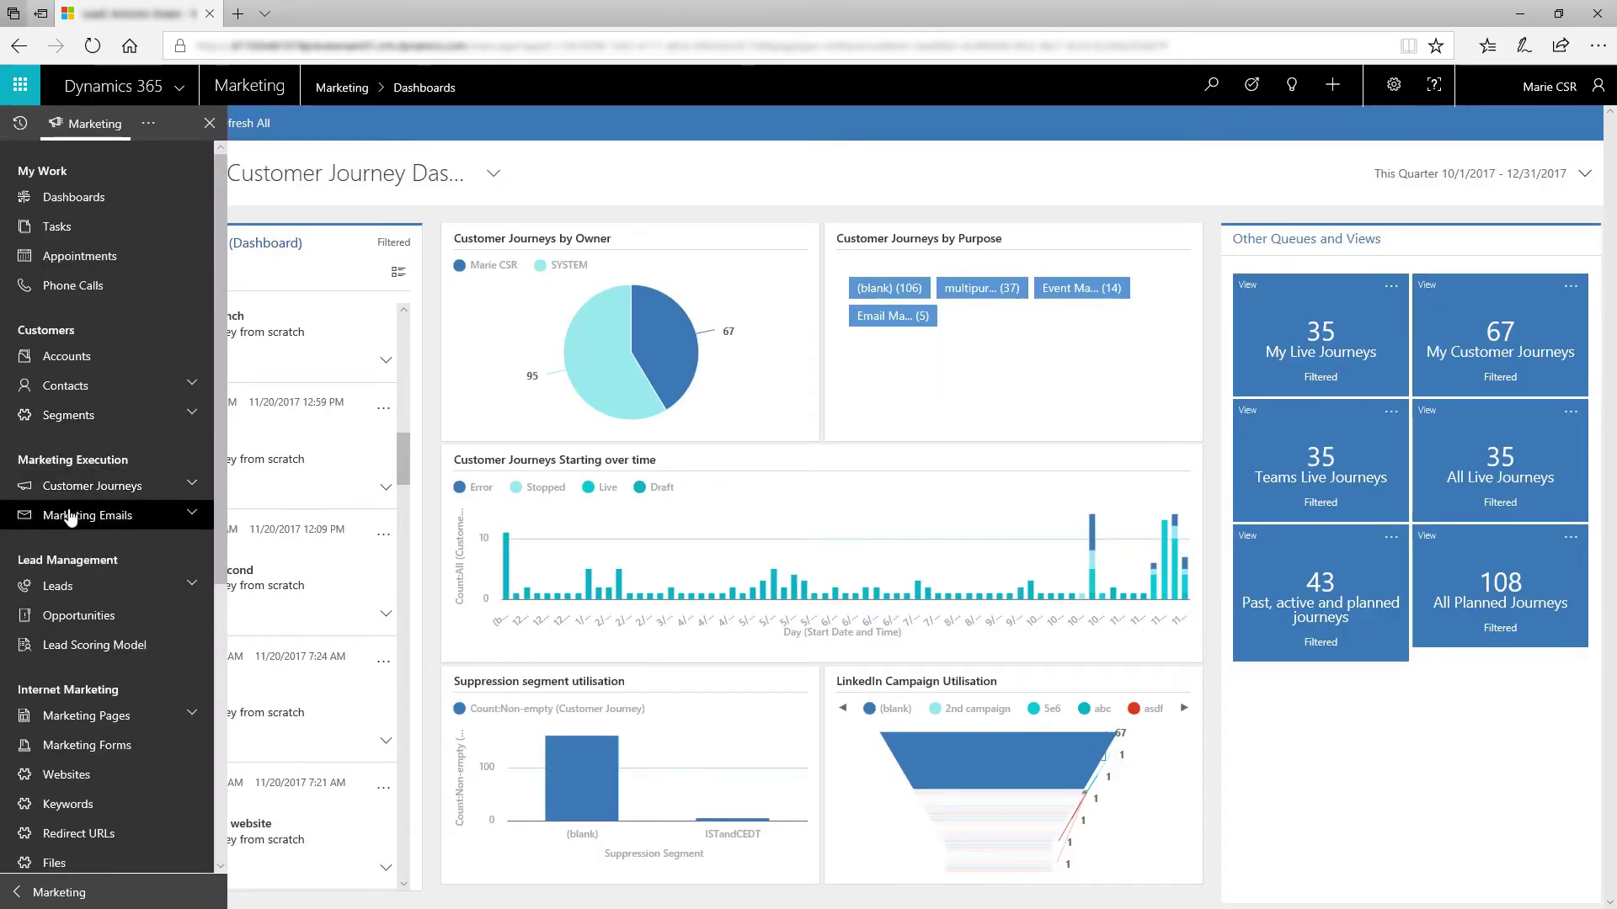
click(159, 516)
click(182, 124)
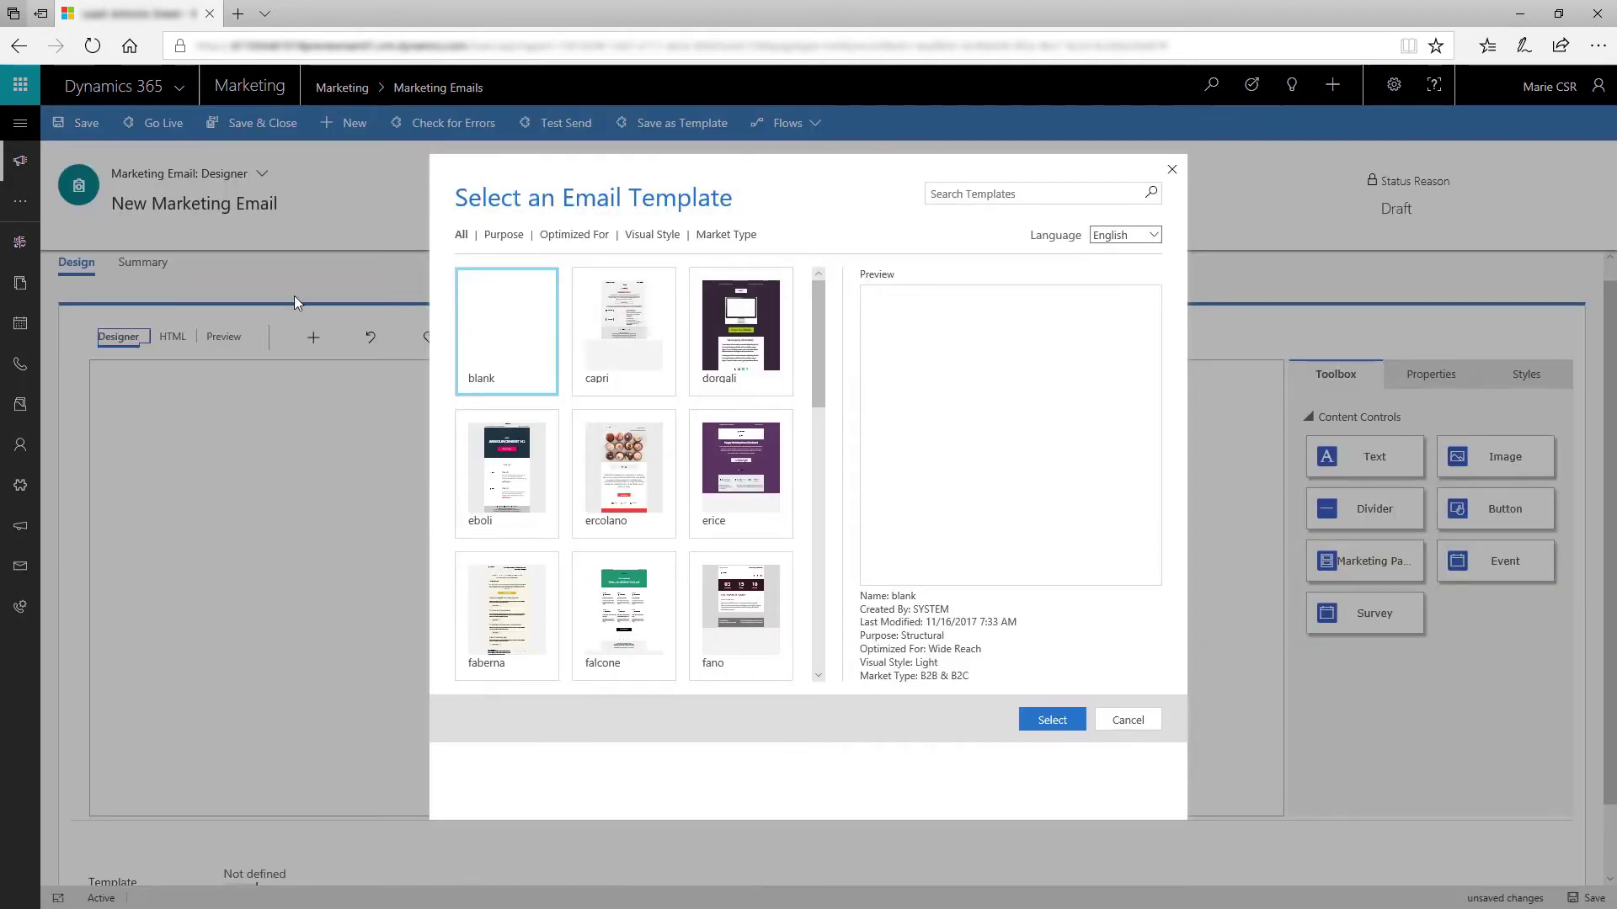
Step: Browse the Birthday and Anniversary purpose filters, then build the email from the dorgali template
drag(817, 317, 823, 305)
click(521, 238)
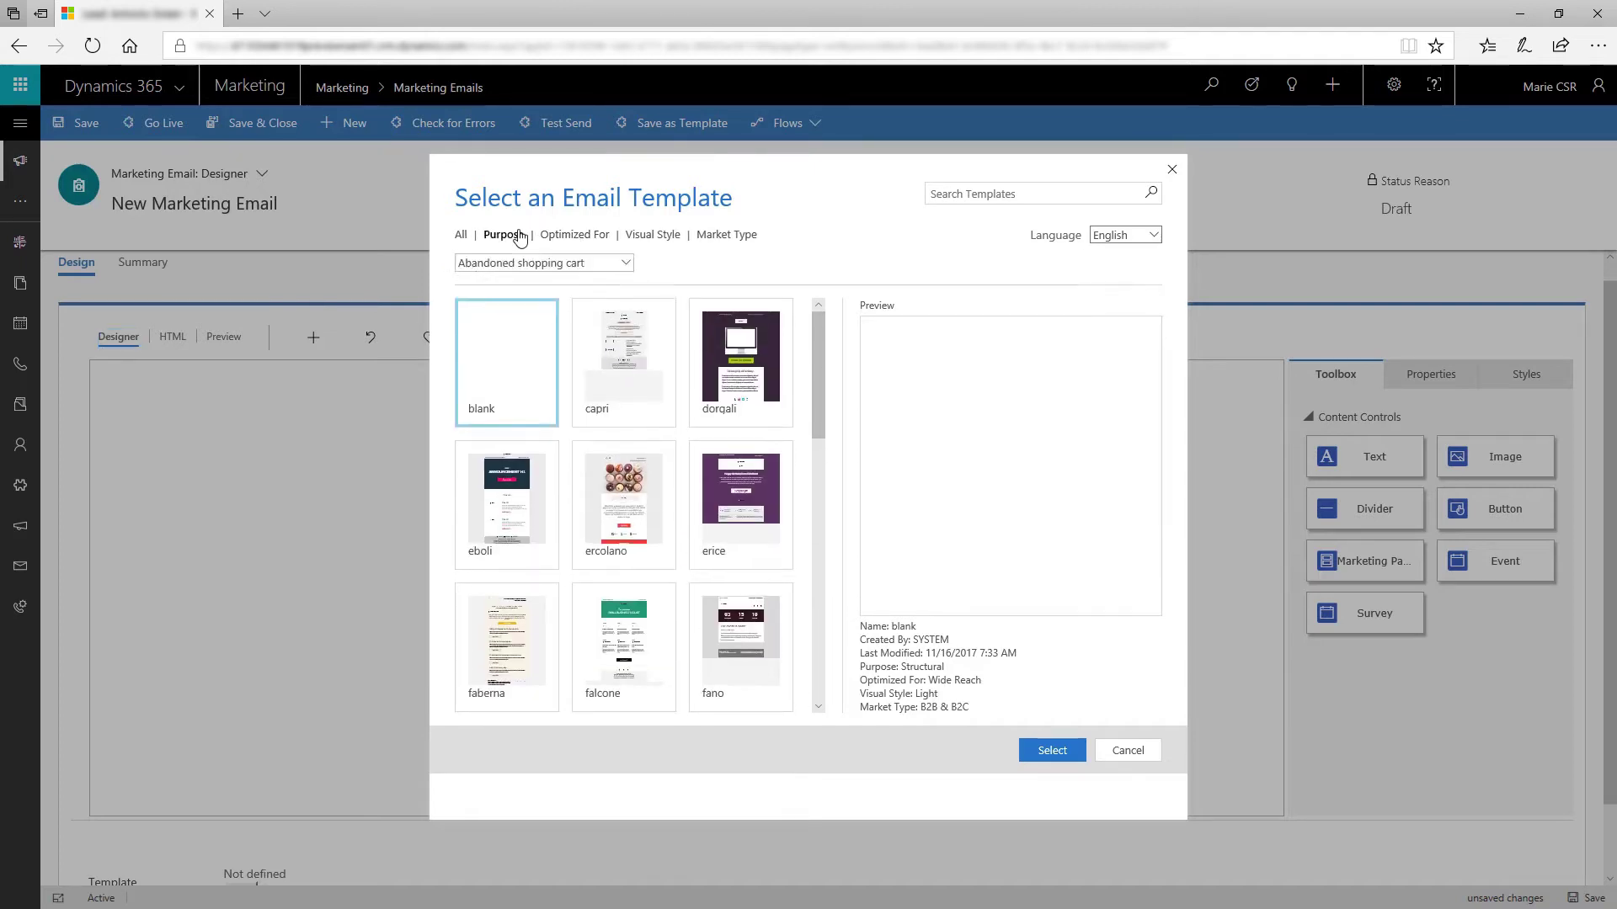
click(627, 289)
click(590, 330)
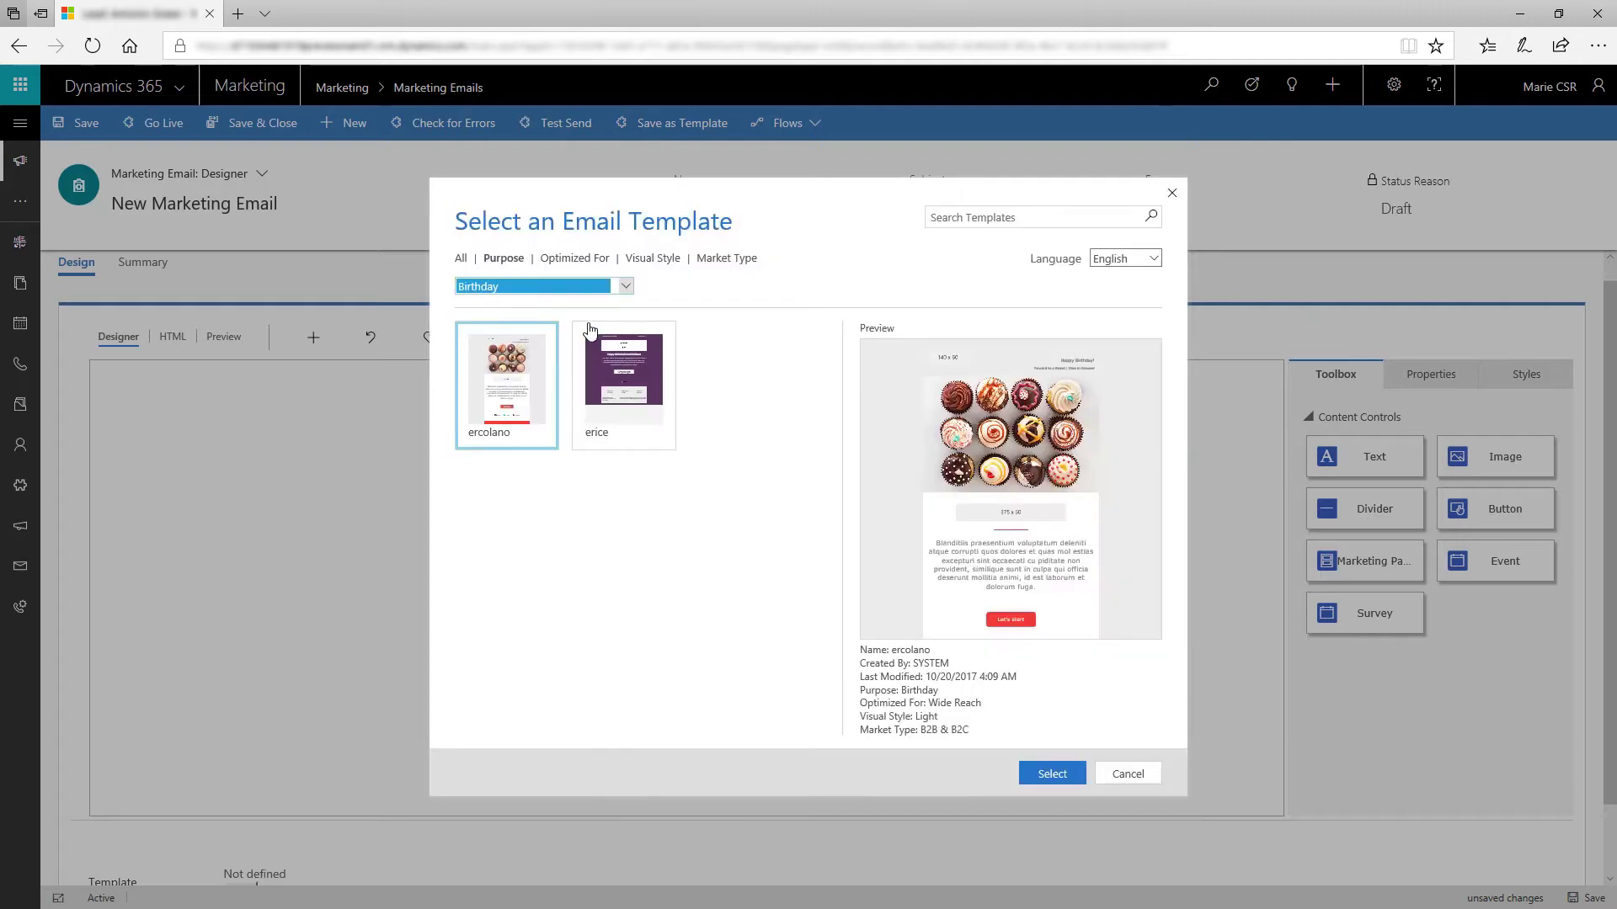
click(627, 288)
click(524, 267)
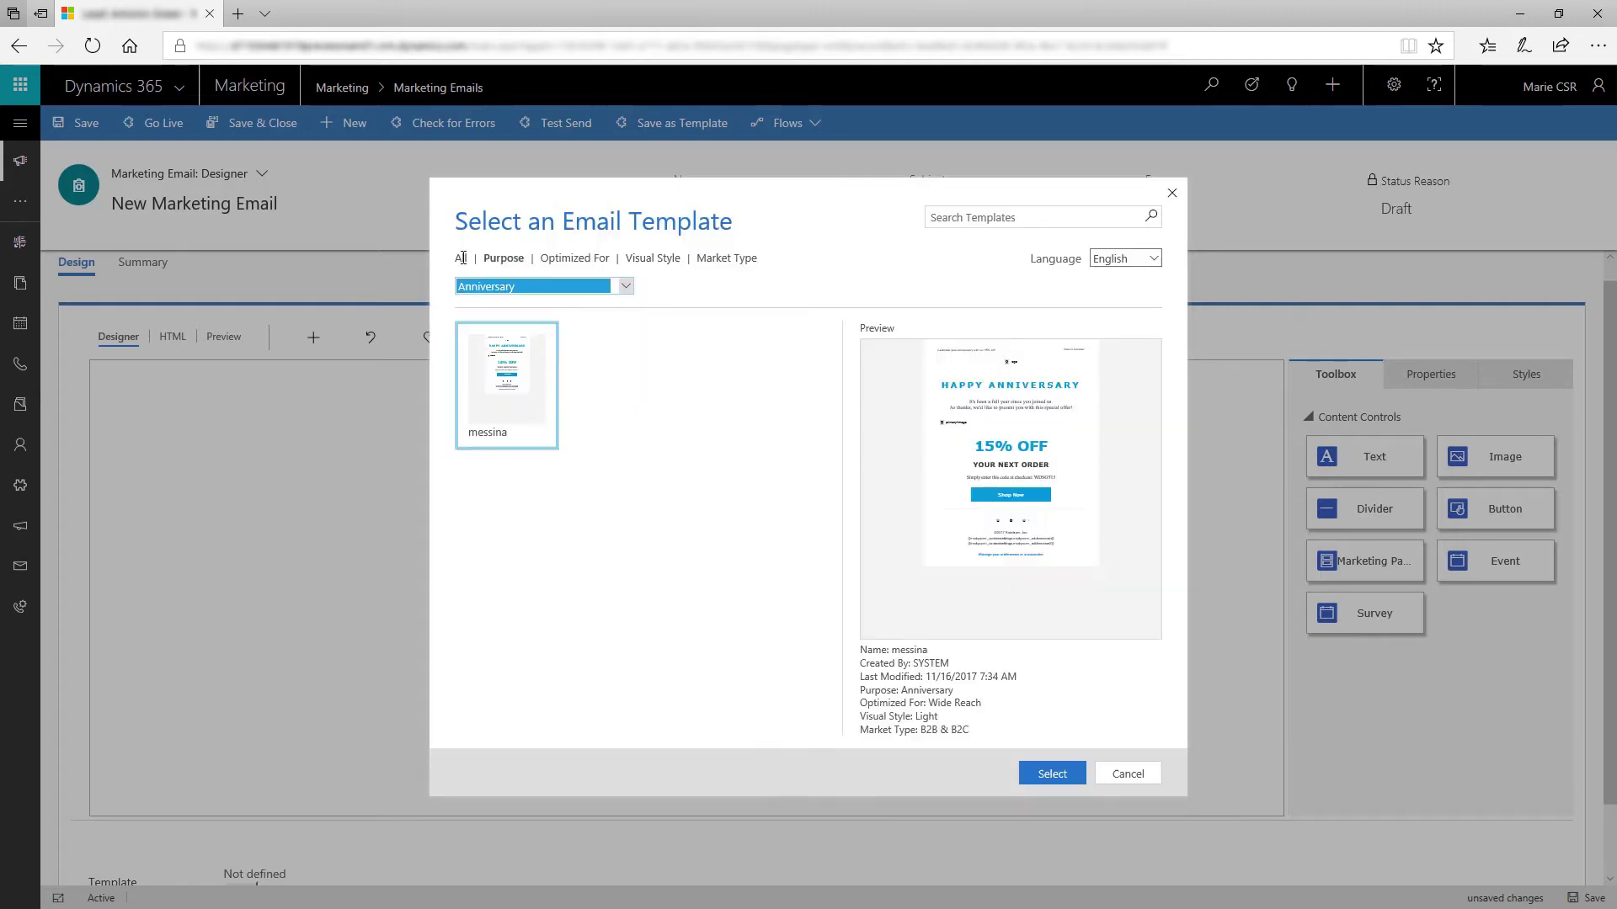
click(459, 258)
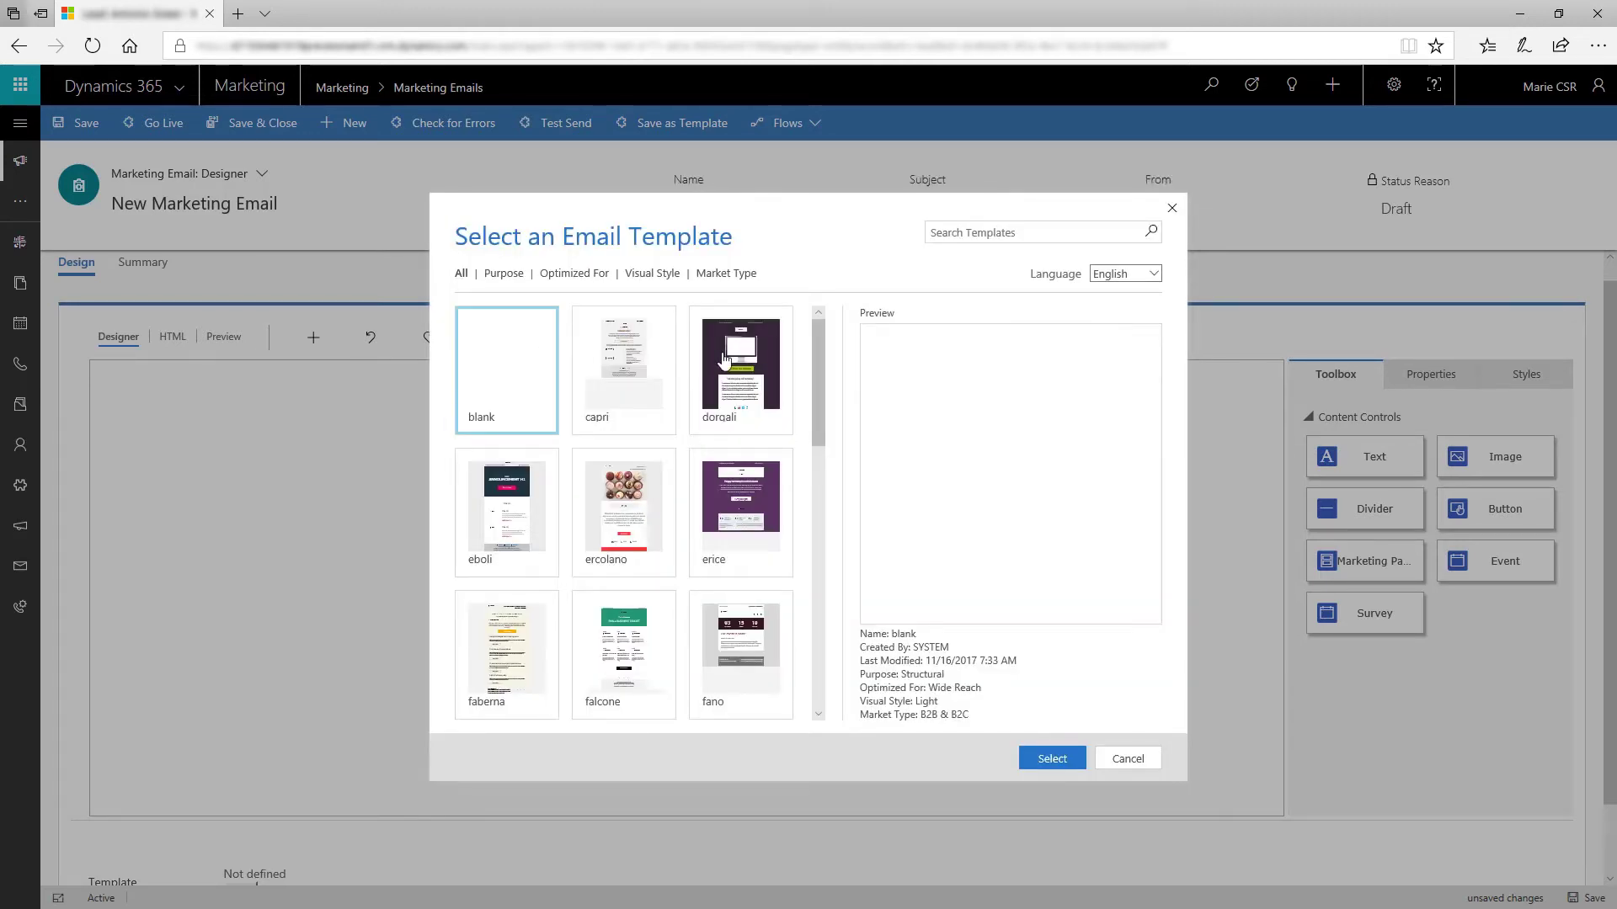
click(725, 362)
click(1039, 759)
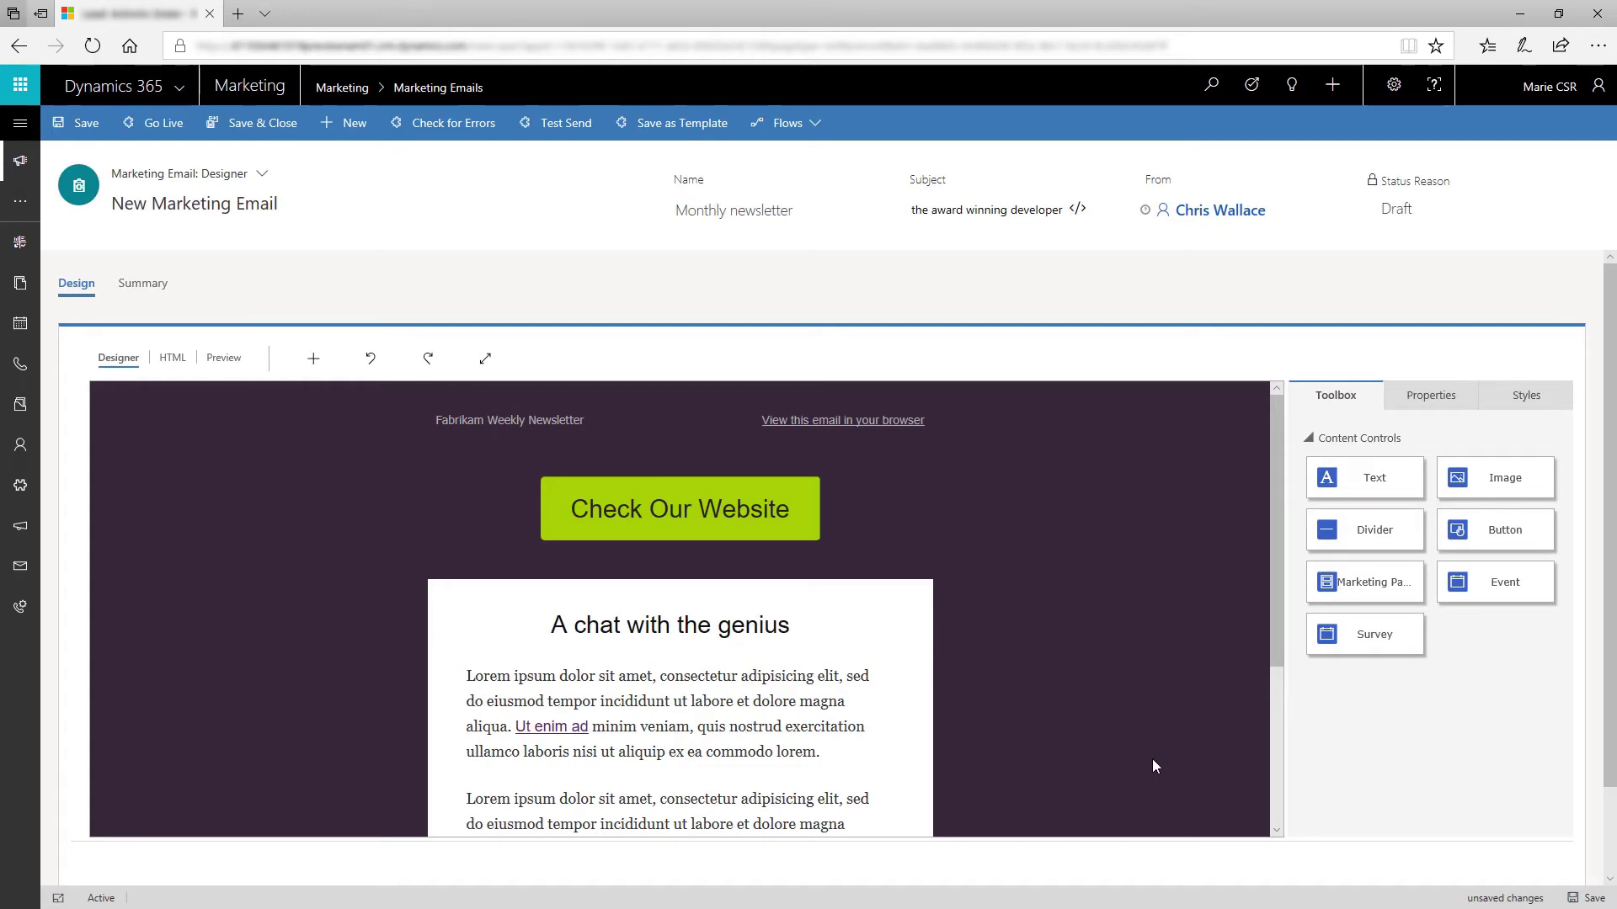
Step: Add an image block above the website button showing the library photo of the man in red
drag(1499, 477, 680, 502)
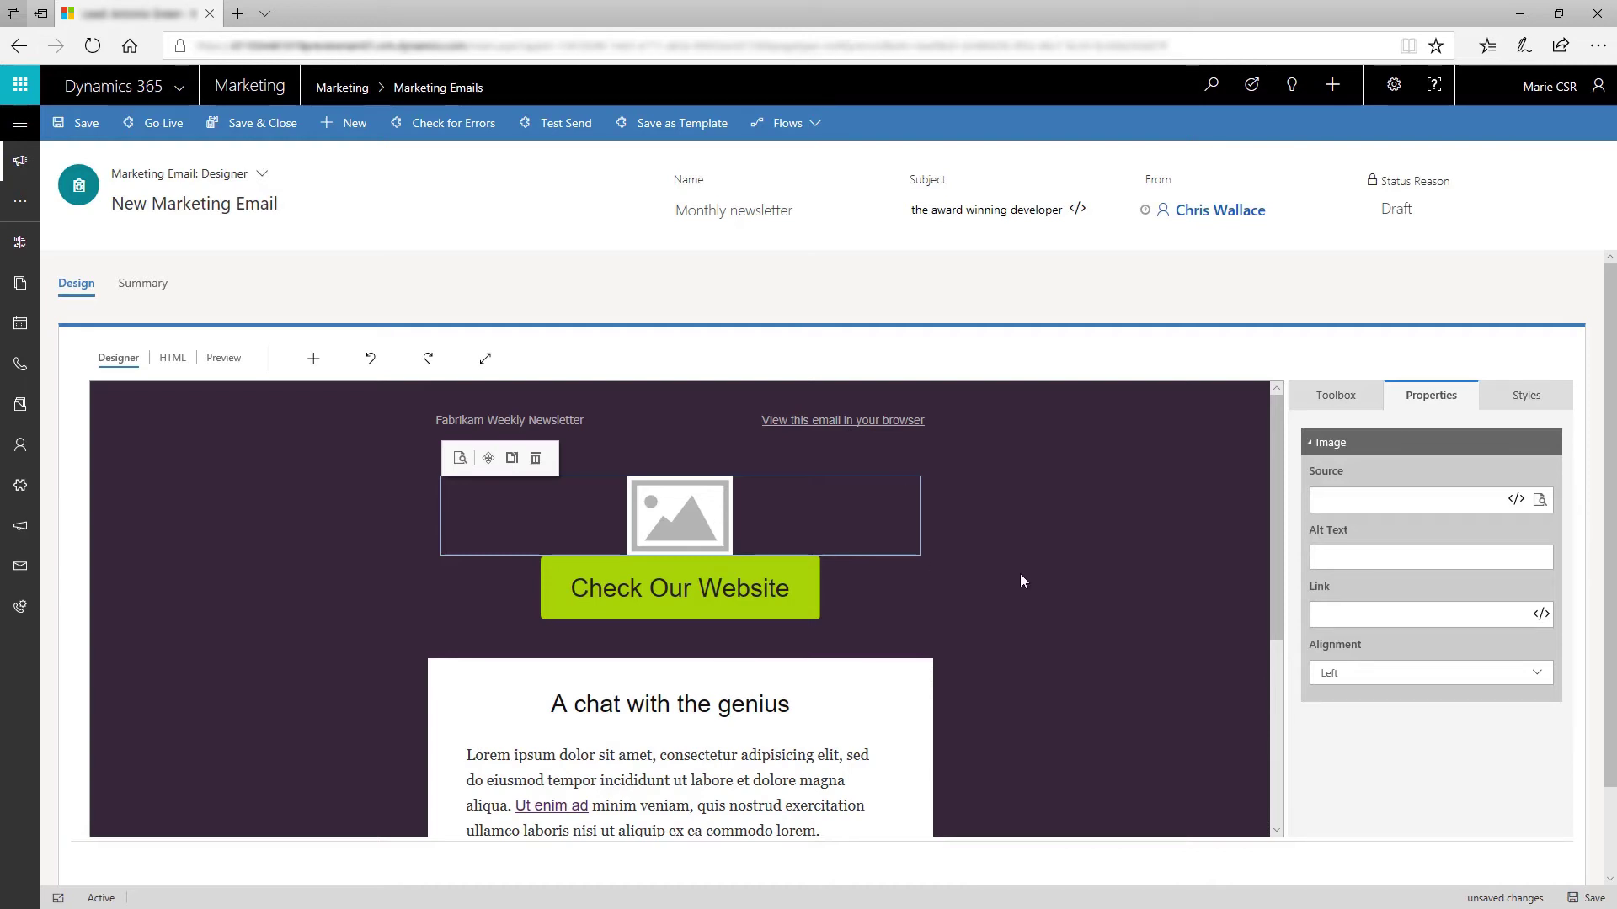
click(1540, 500)
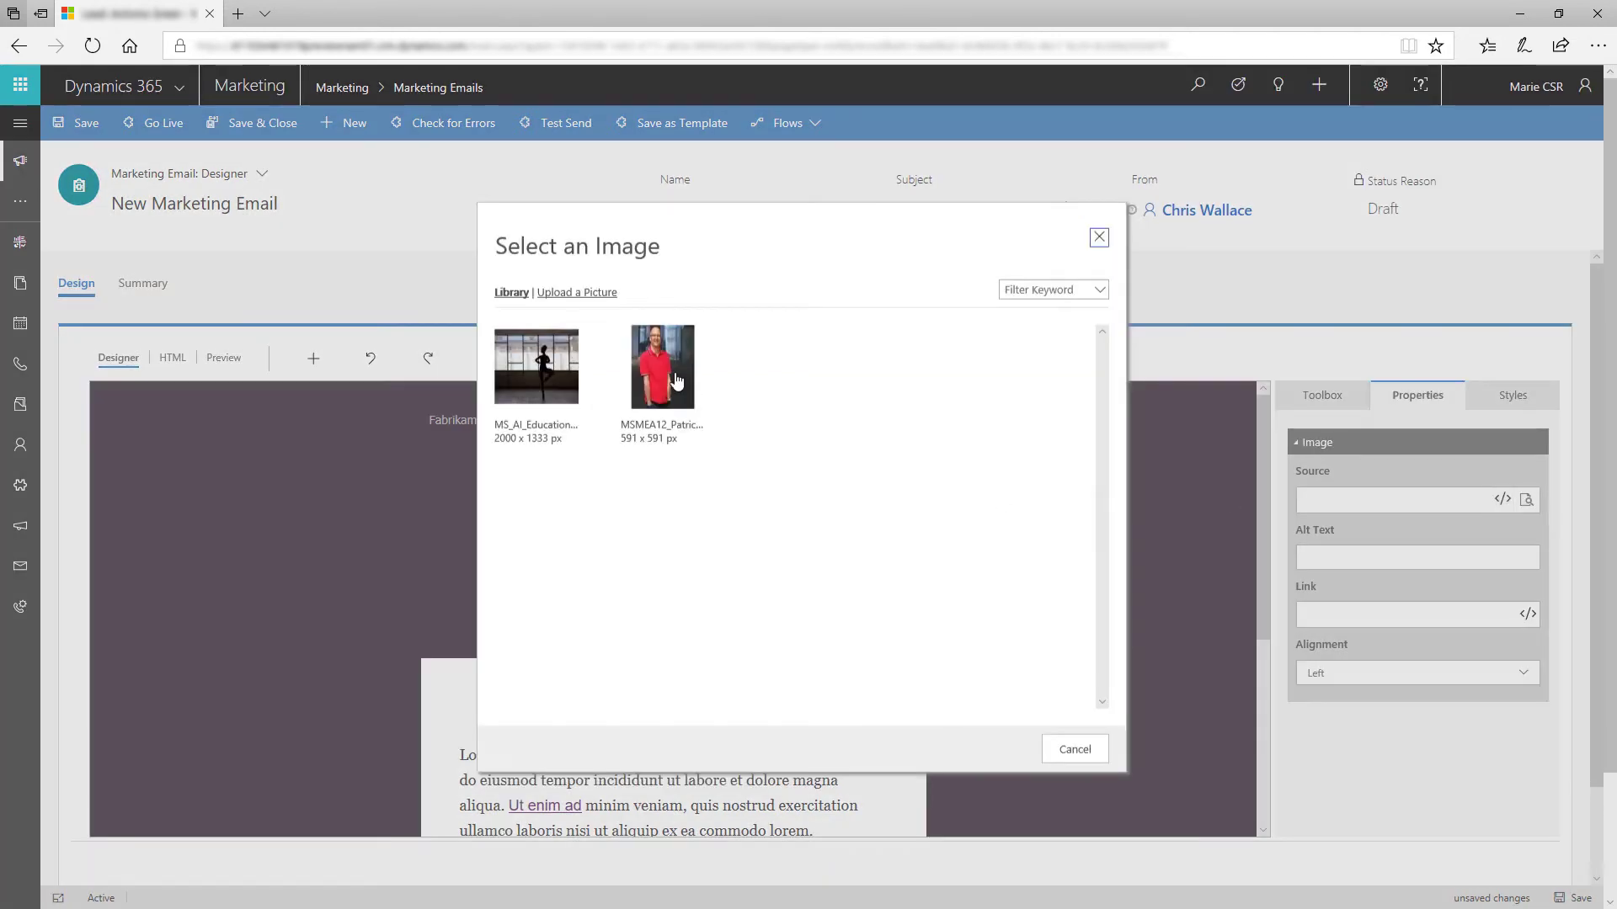
click(677, 381)
click(999, 750)
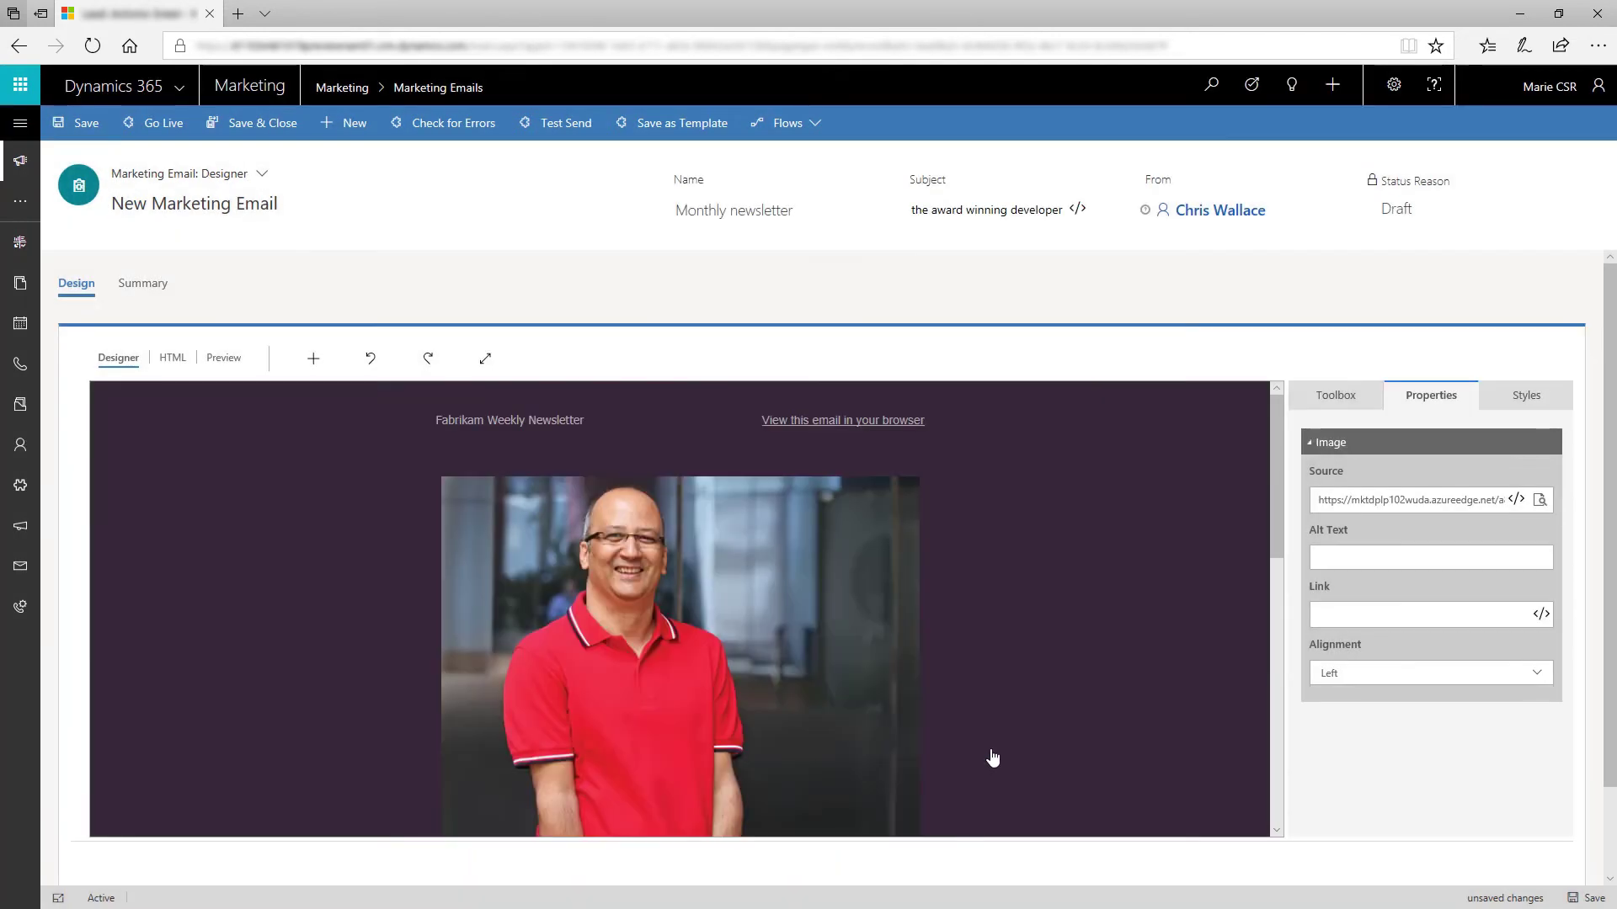
Step: Add a text block above the photo reading "Hi , here's the latest buzz in your industry", leaving it unformatted
click(1336, 395)
drag(1365, 478, 690, 435)
click(871, 490)
text(Hi)
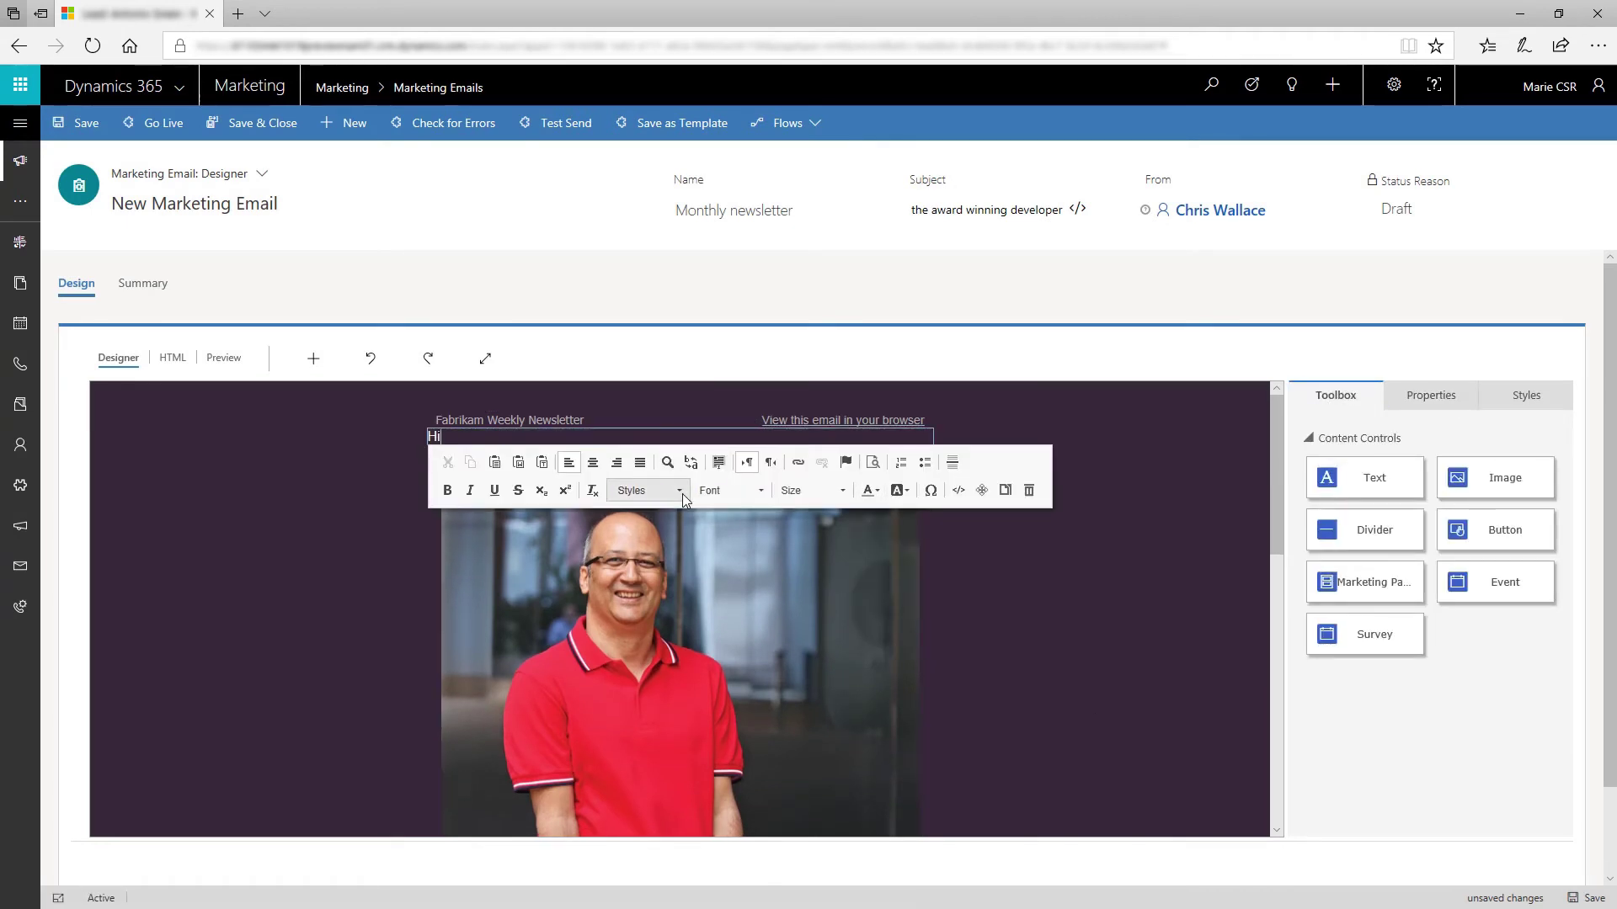
text( , hereHi , here's the latest buzz in your industry)
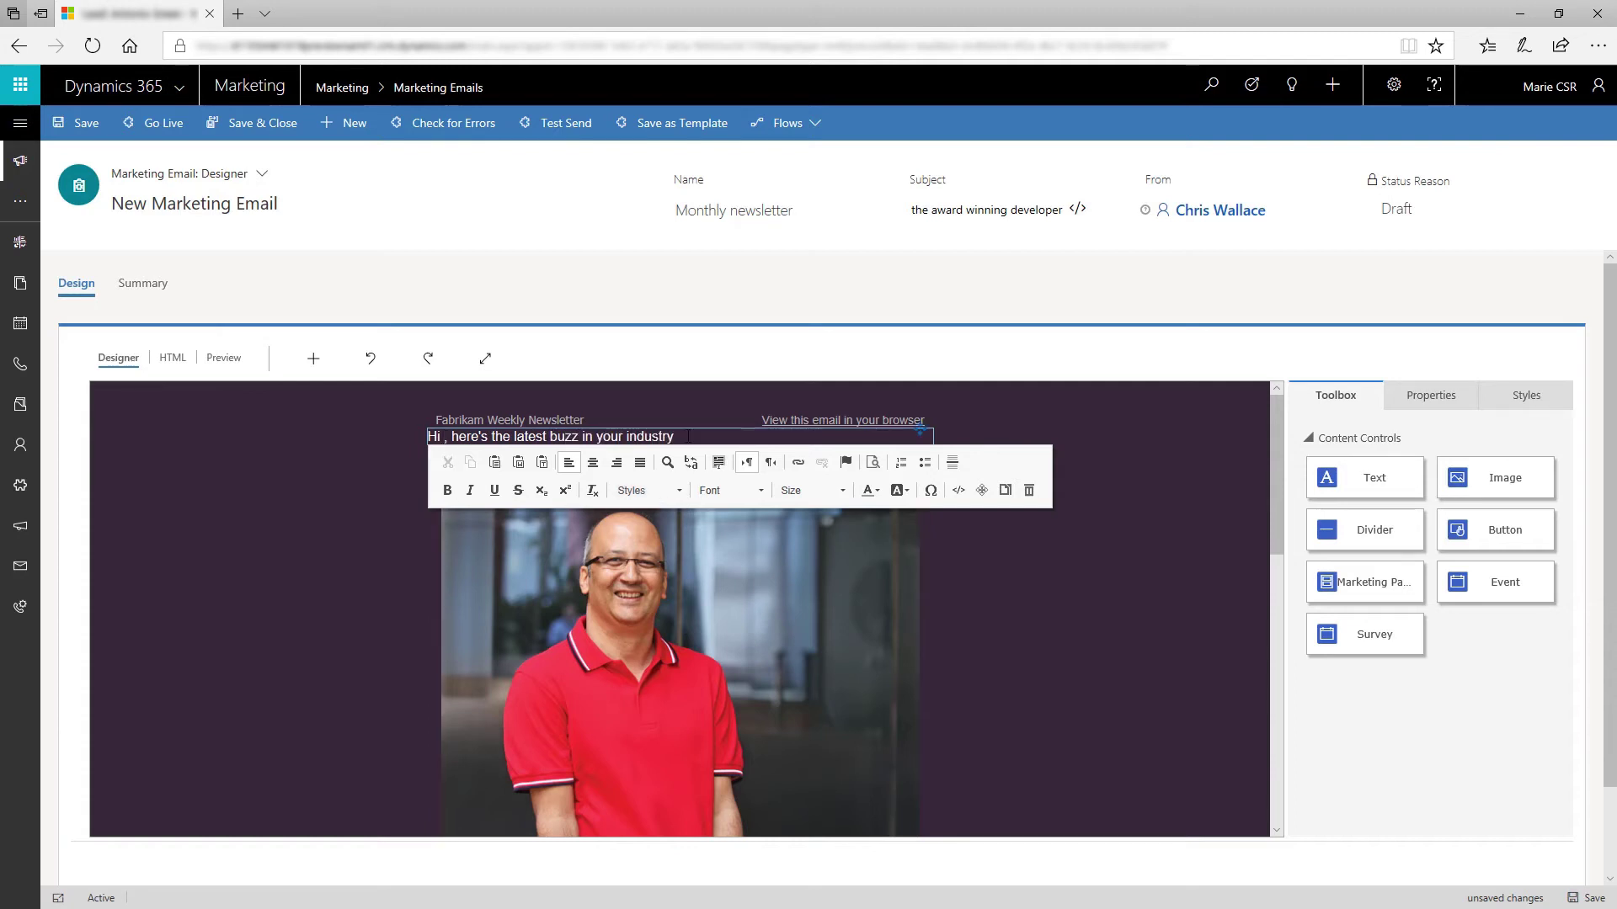
drag(677, 437, 393, 443)
click(471, 492)
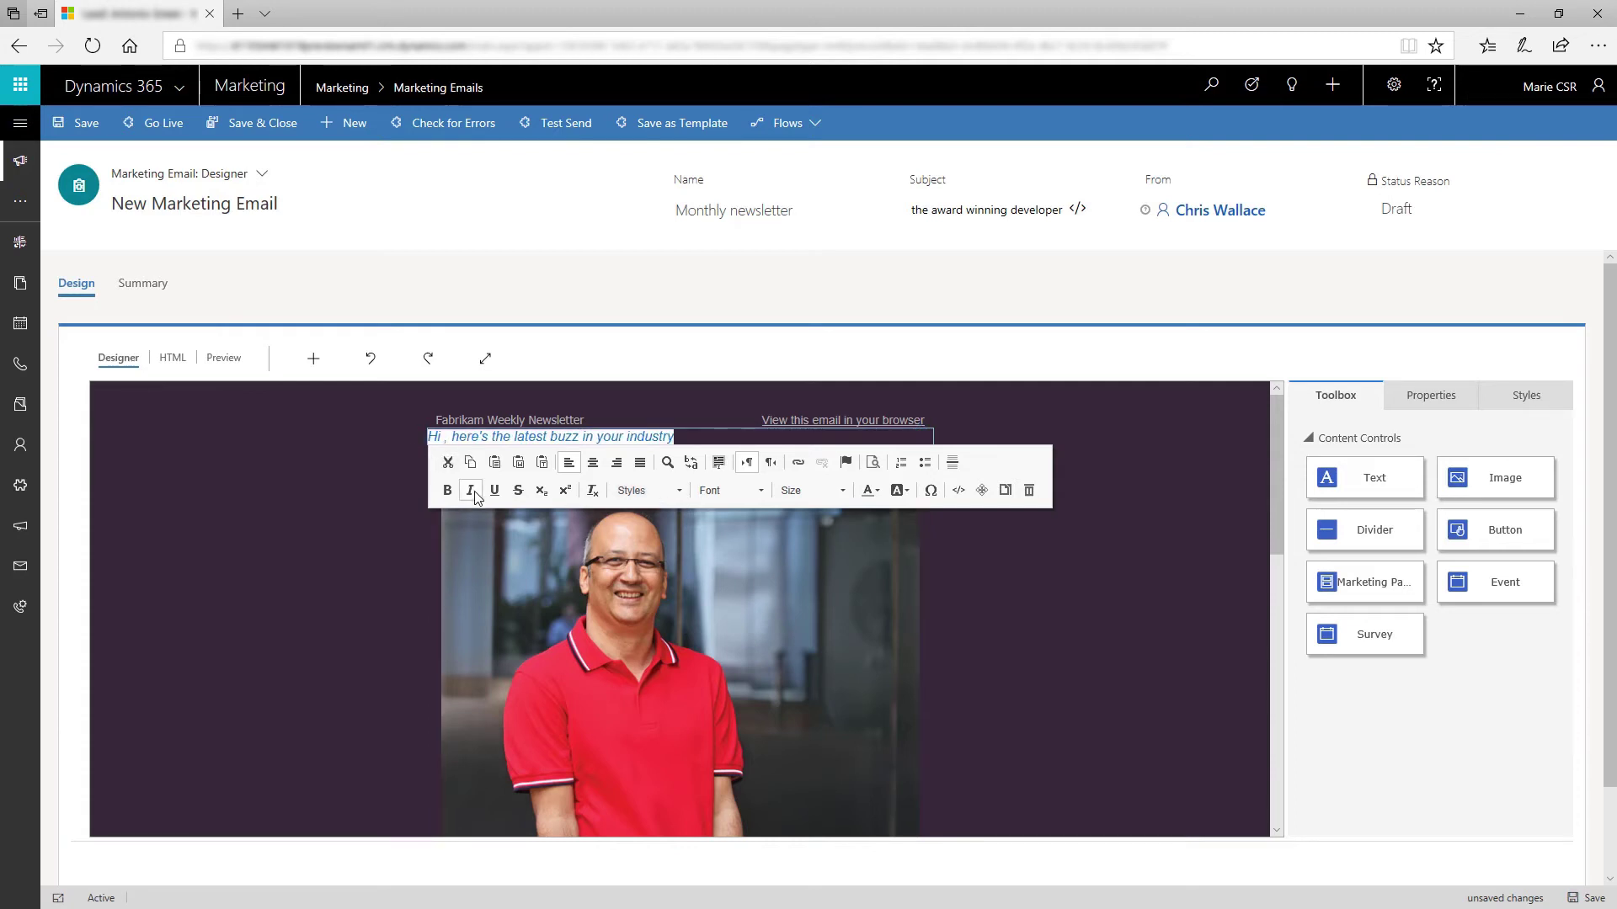
click(473, 494)
click(453, 492)
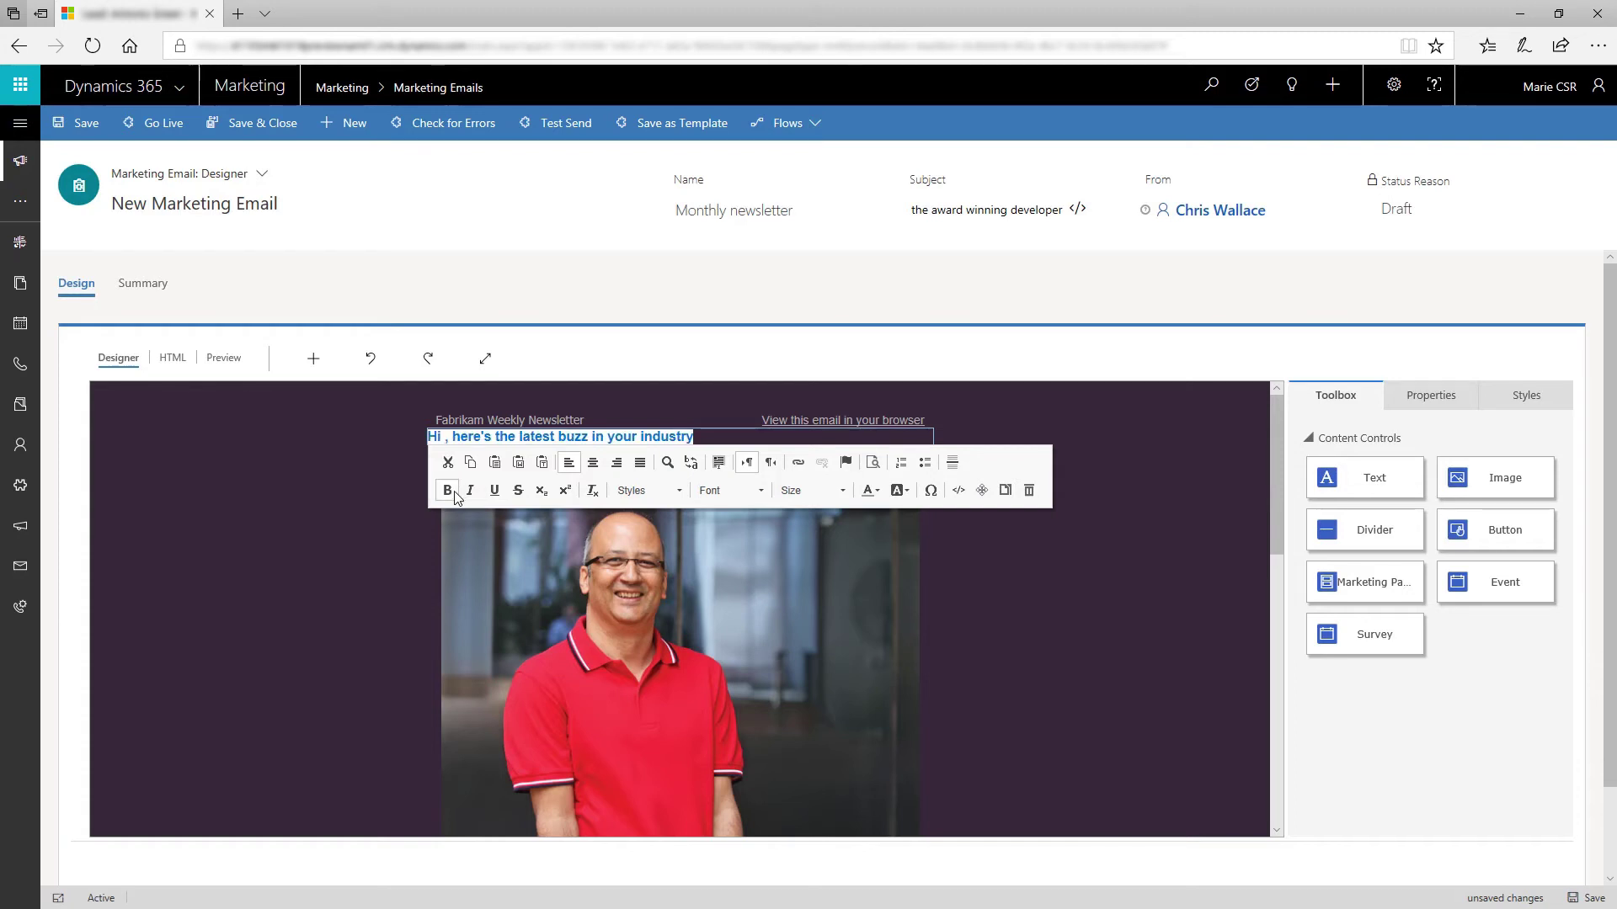
click(449, 491)
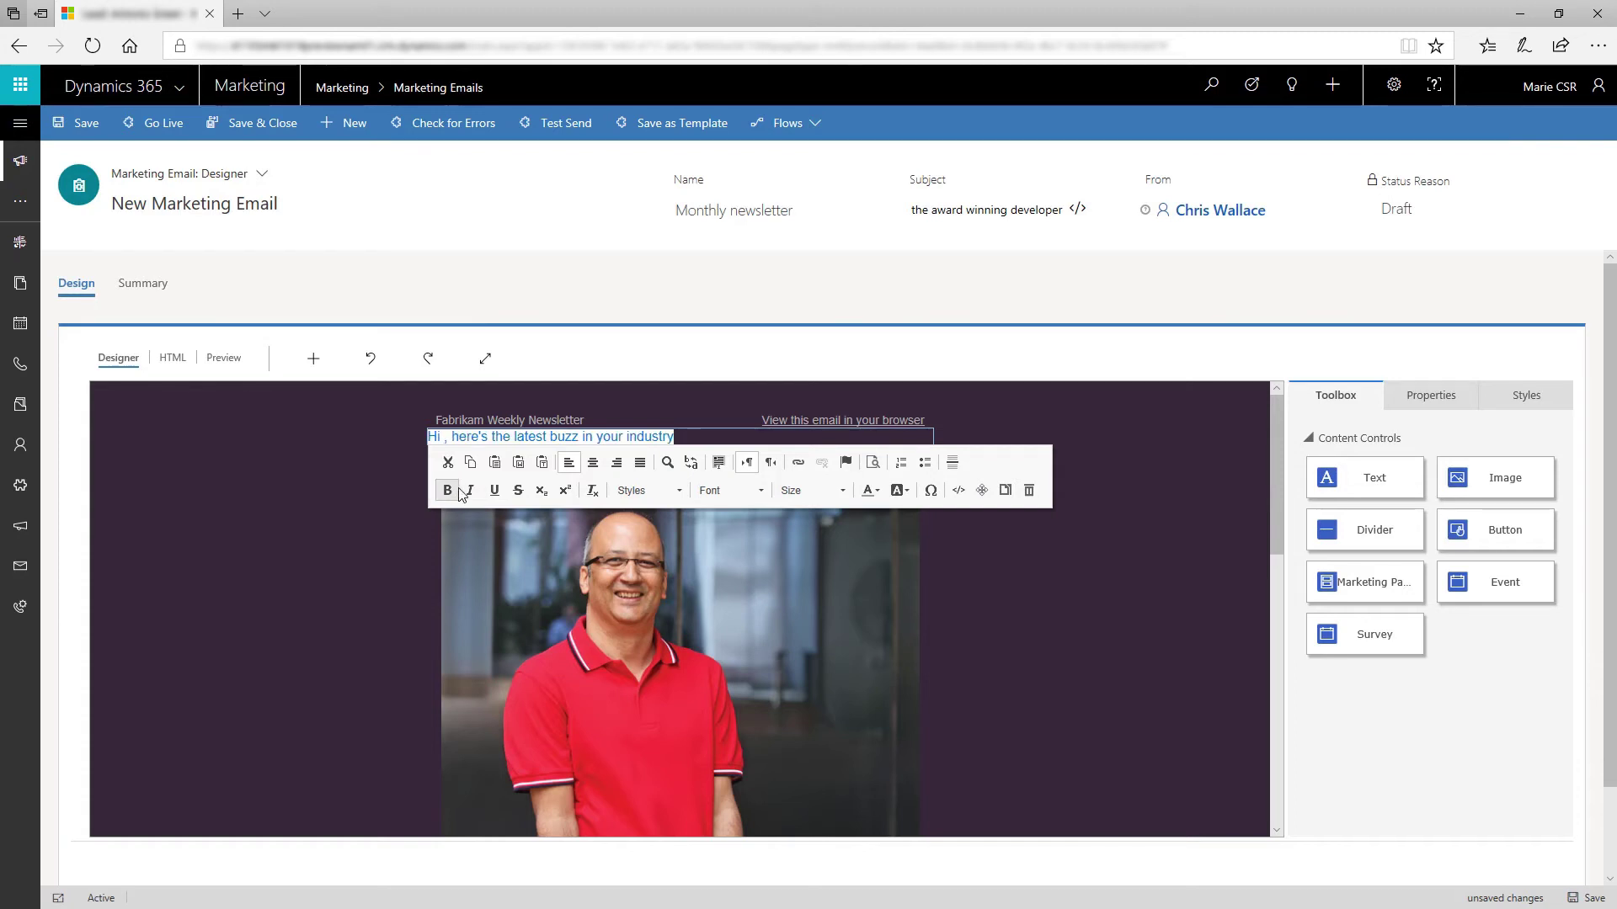
Step: Insert the contact's First Name field right after "Hi" in the greeting
click(444, 437)
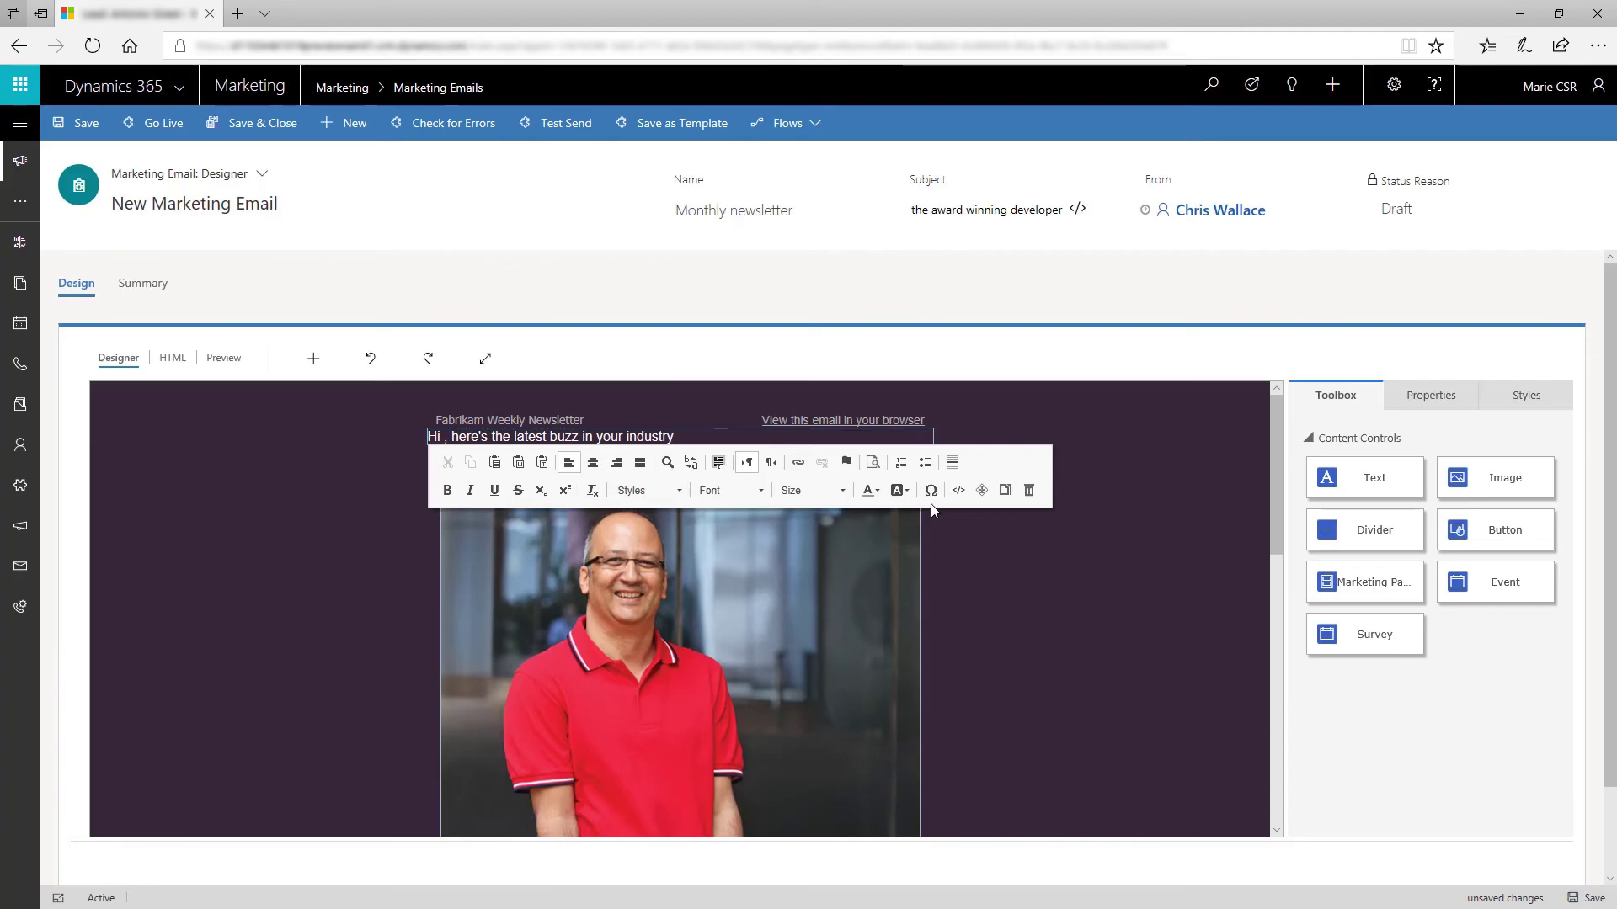
click(951, 495)
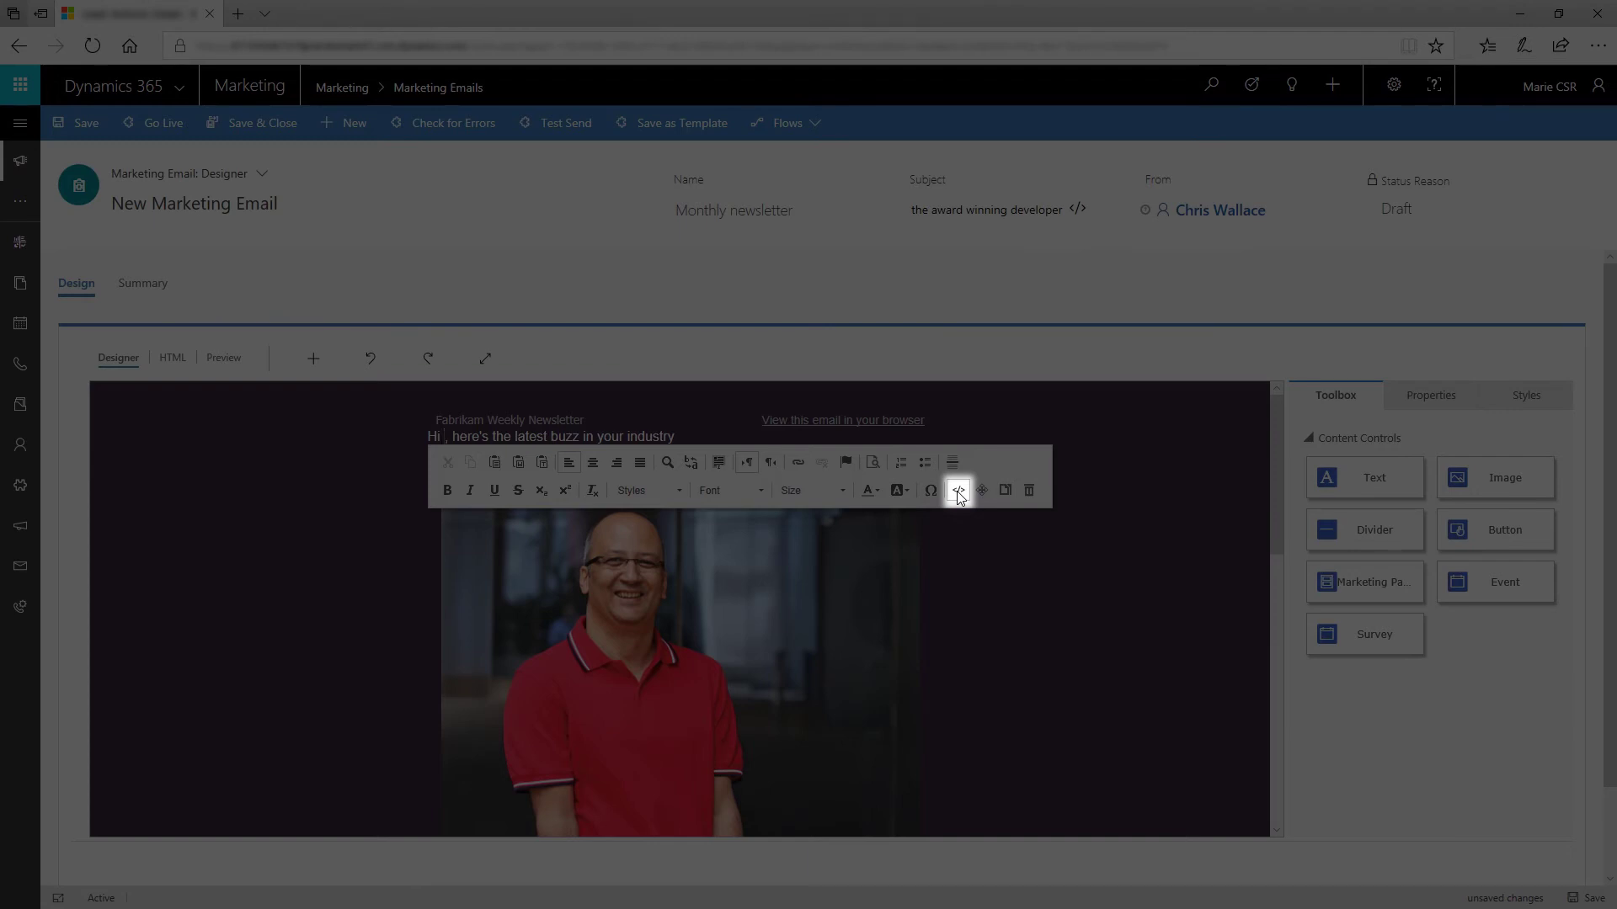
click(555, 454)
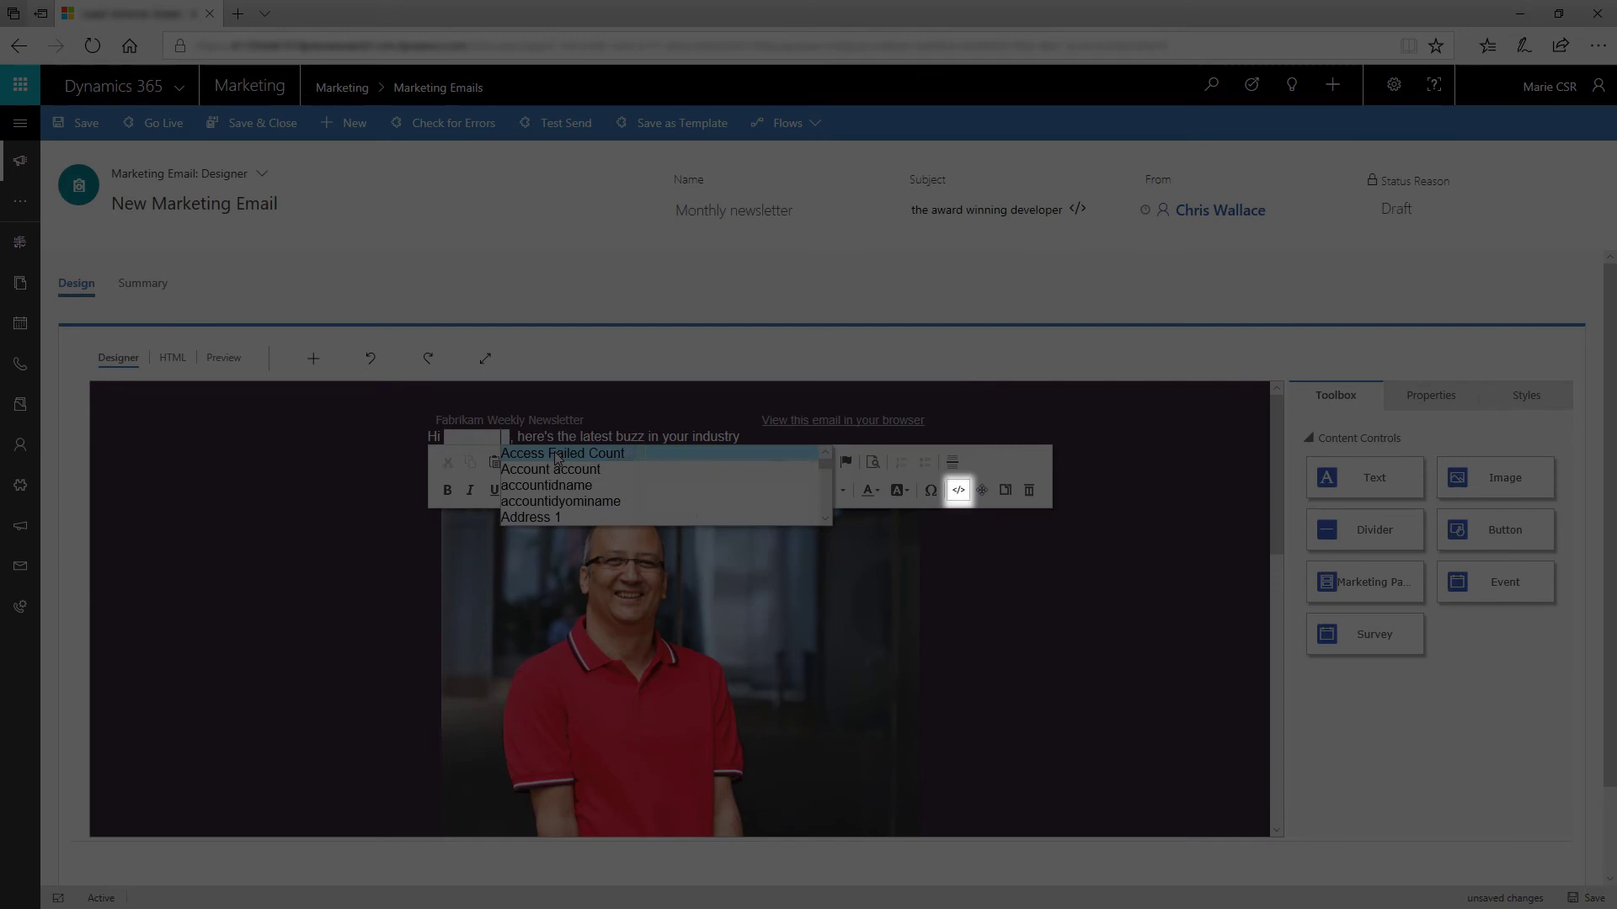
text(fir)
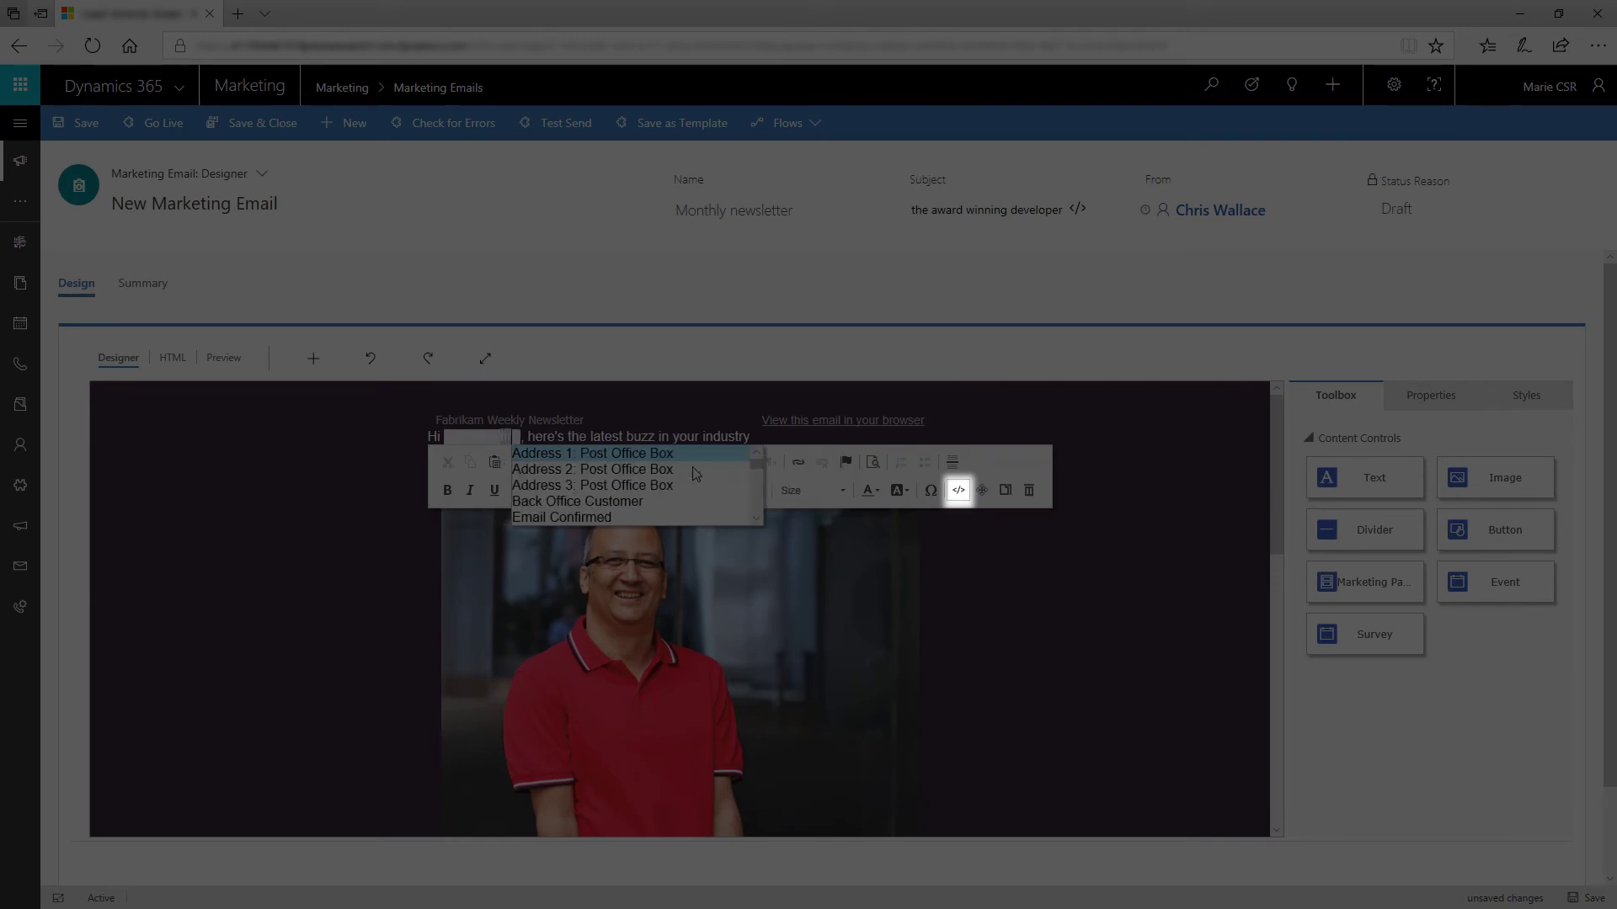
click(628, 475)
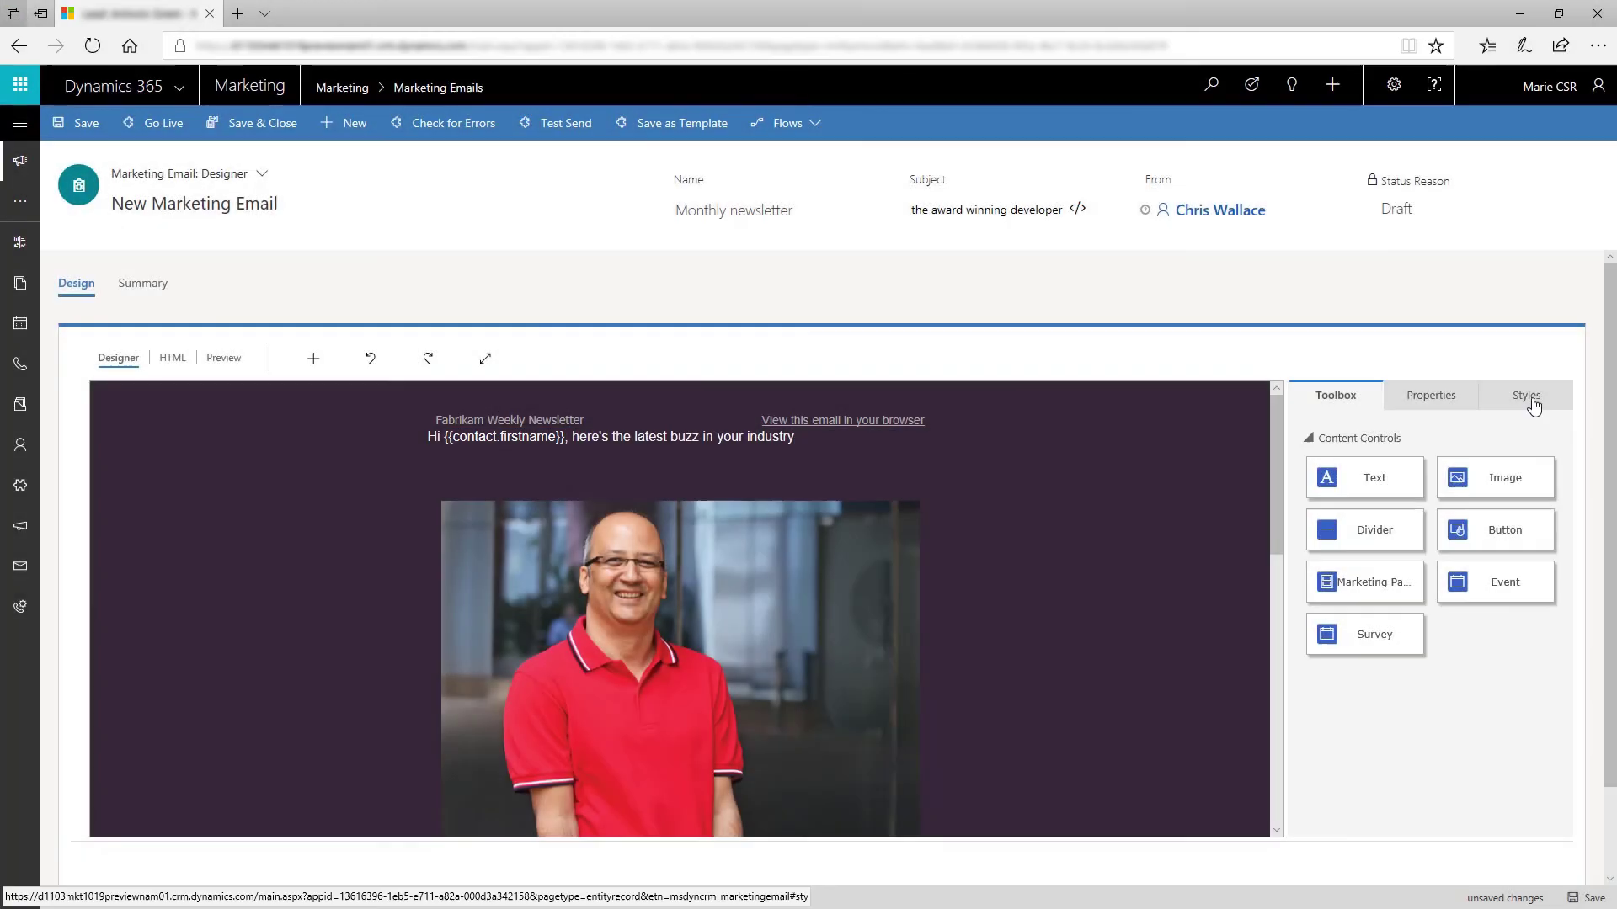
Step: Set the email's outer background colour to dark blue #053c7a in the Styles settings
click(1526, 395)
click(1547, 465)
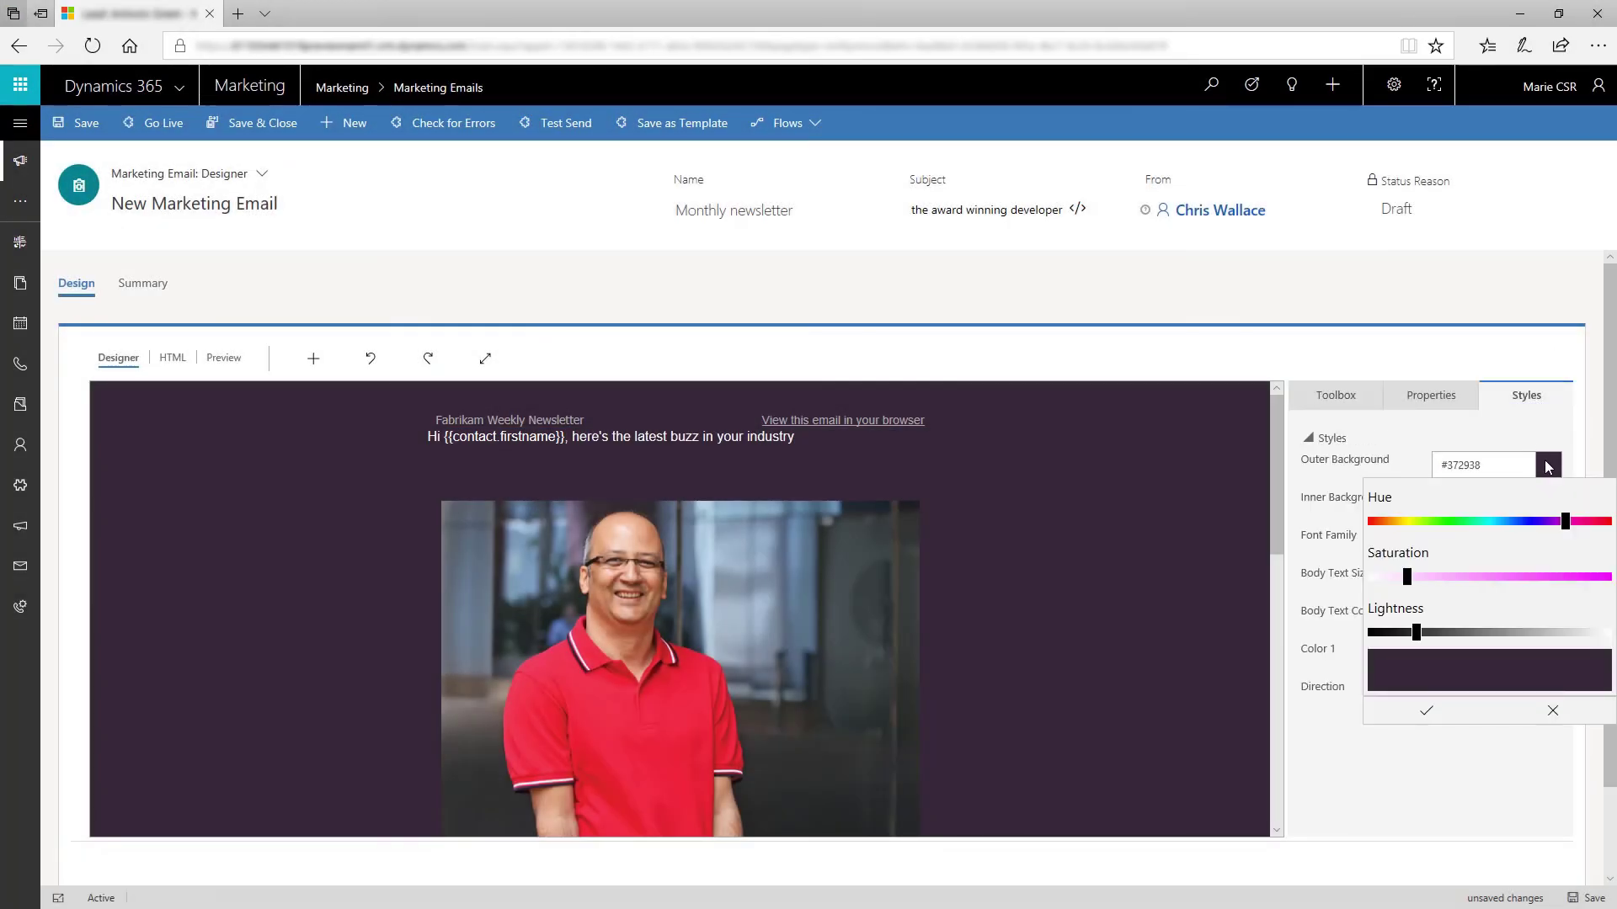
drag(1564, 521, 1510, 521)
drag(1408, 578, 1589, 581)
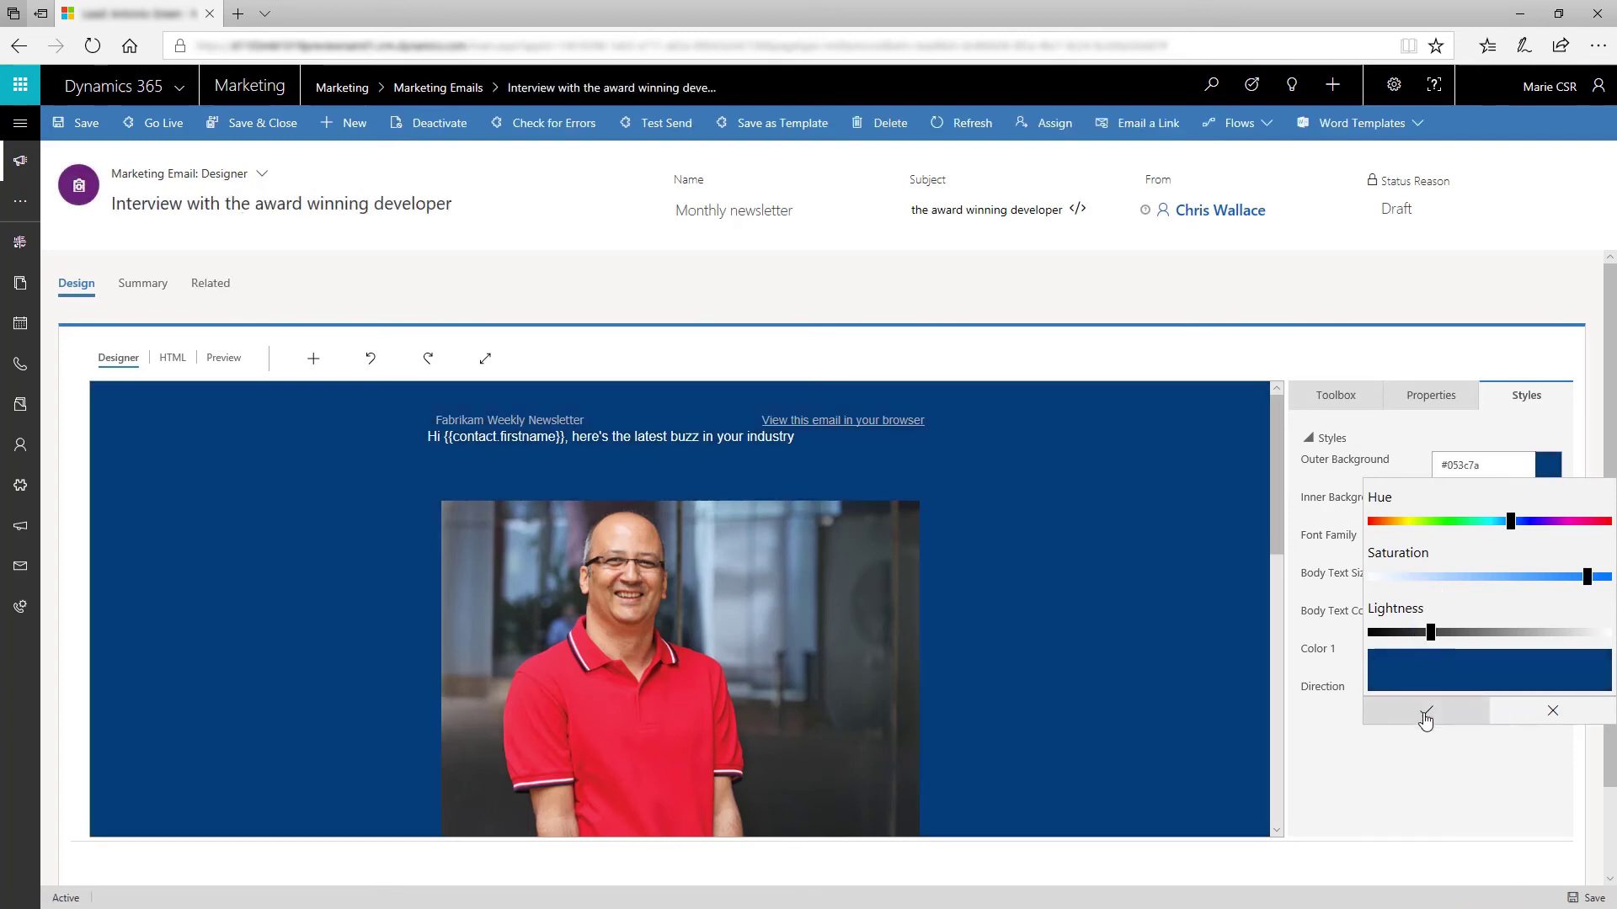
click(1426, 710)
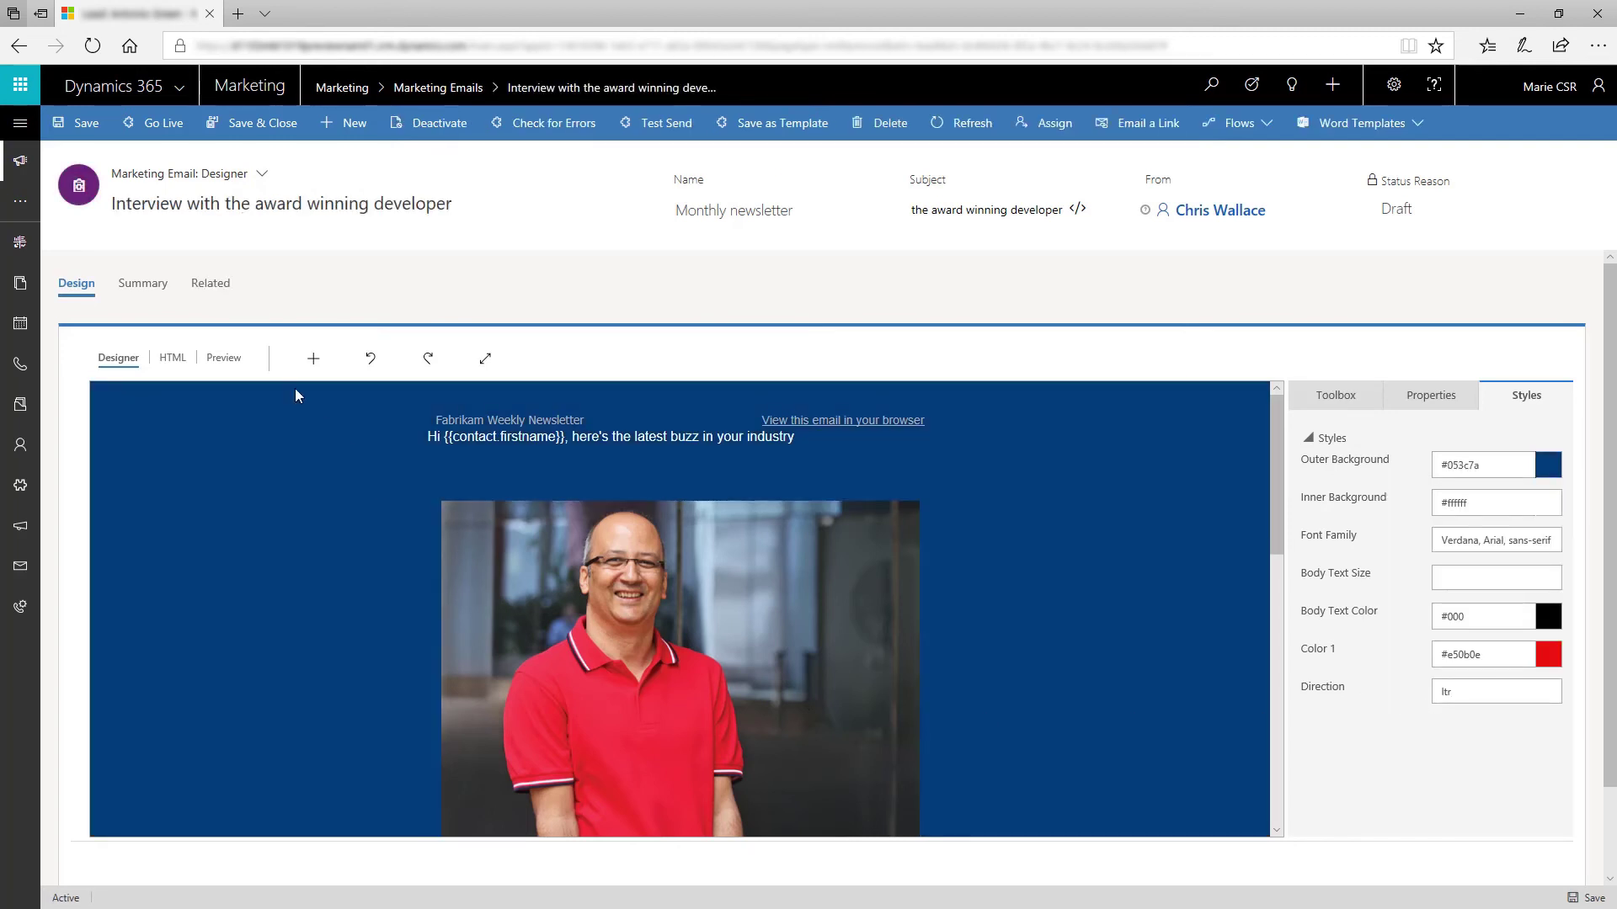
click(223, 361)
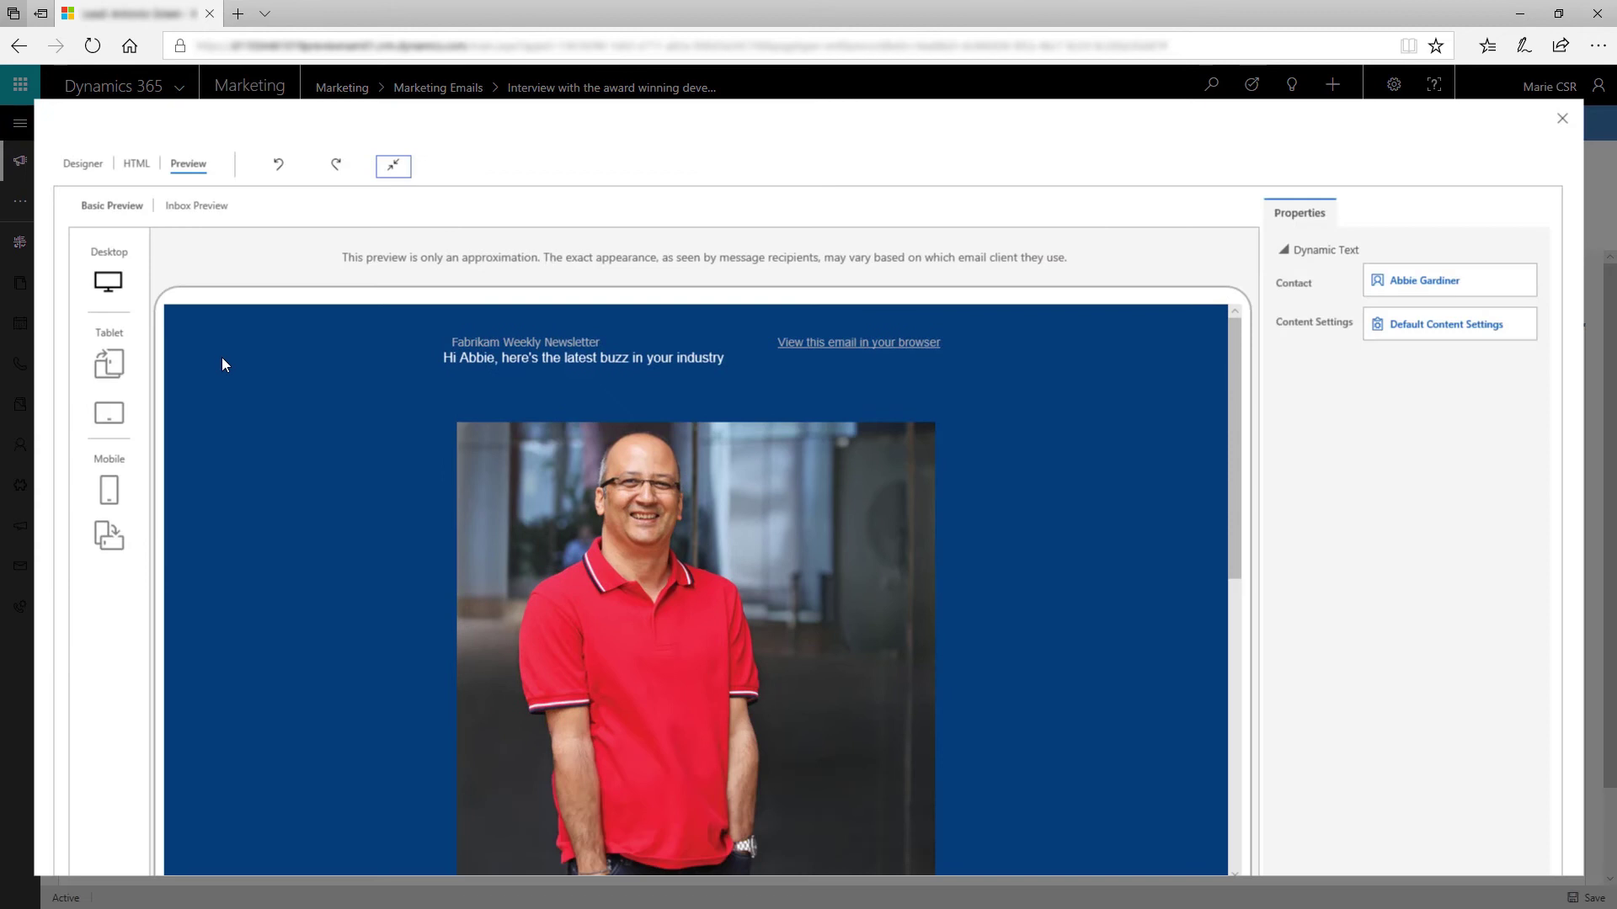
click(109, 364)
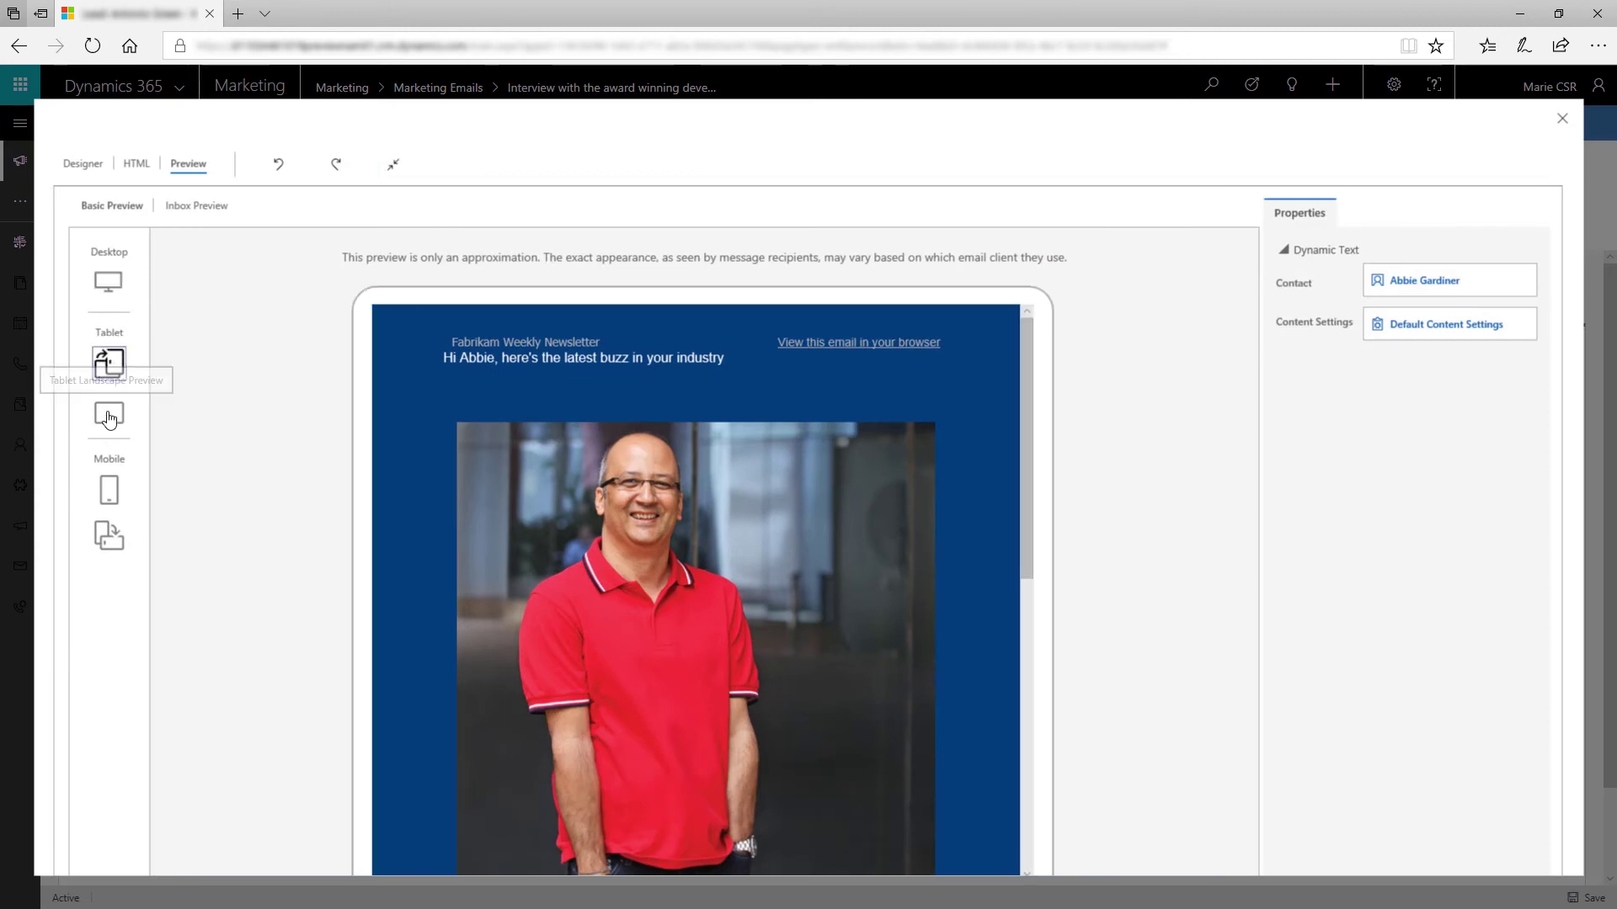
click(108, 416)
click(109, 490)
click(108, 536)
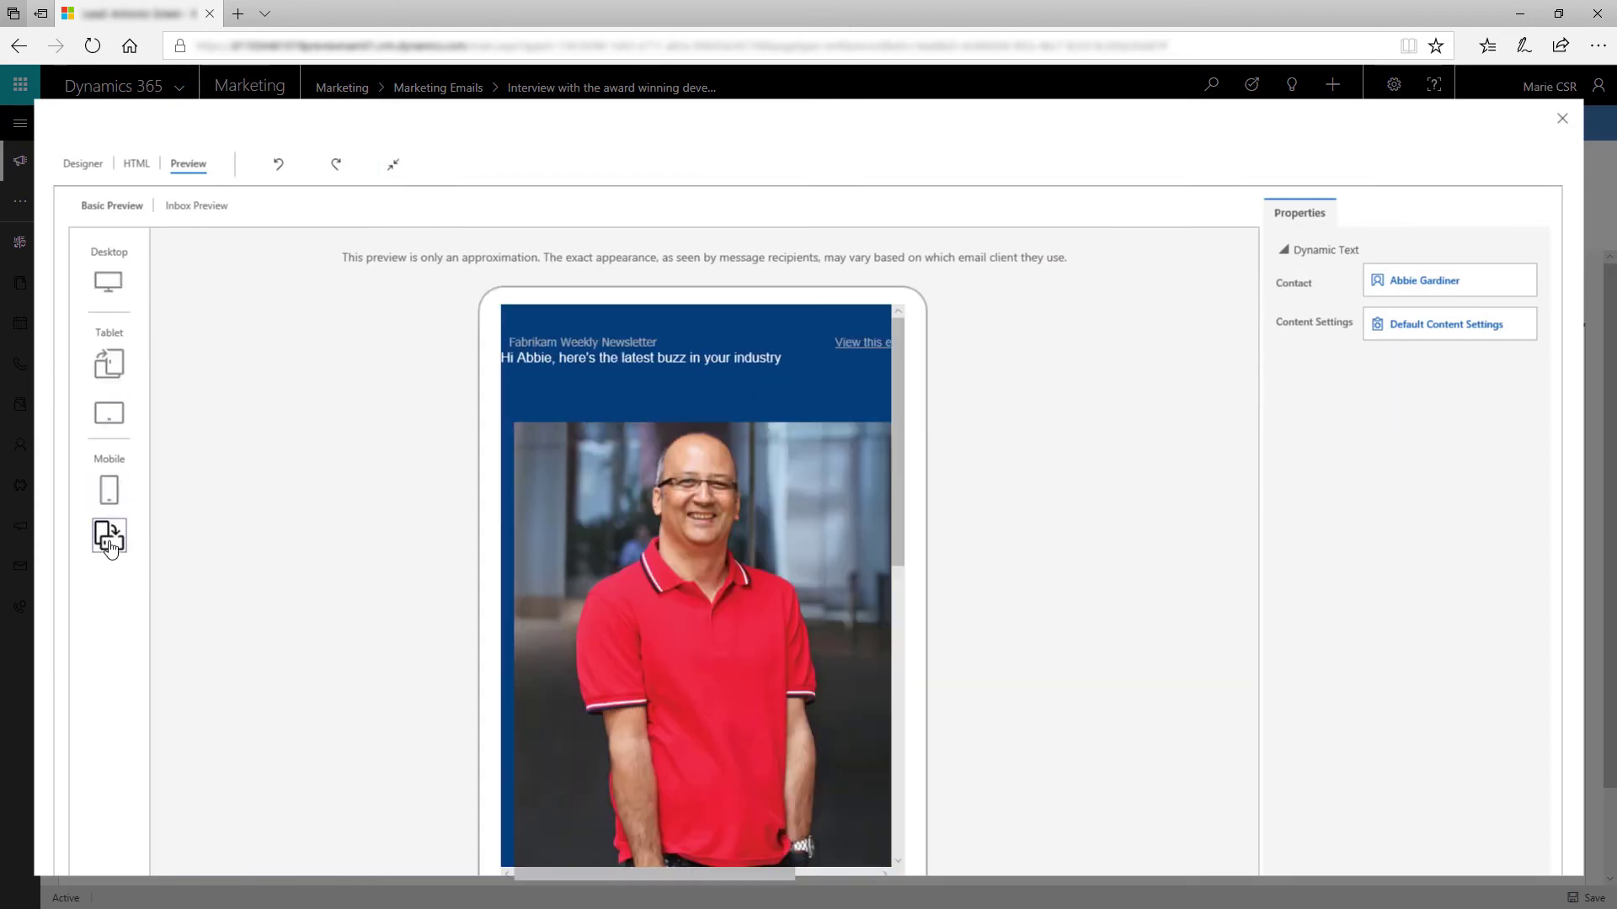
click(109, 283)
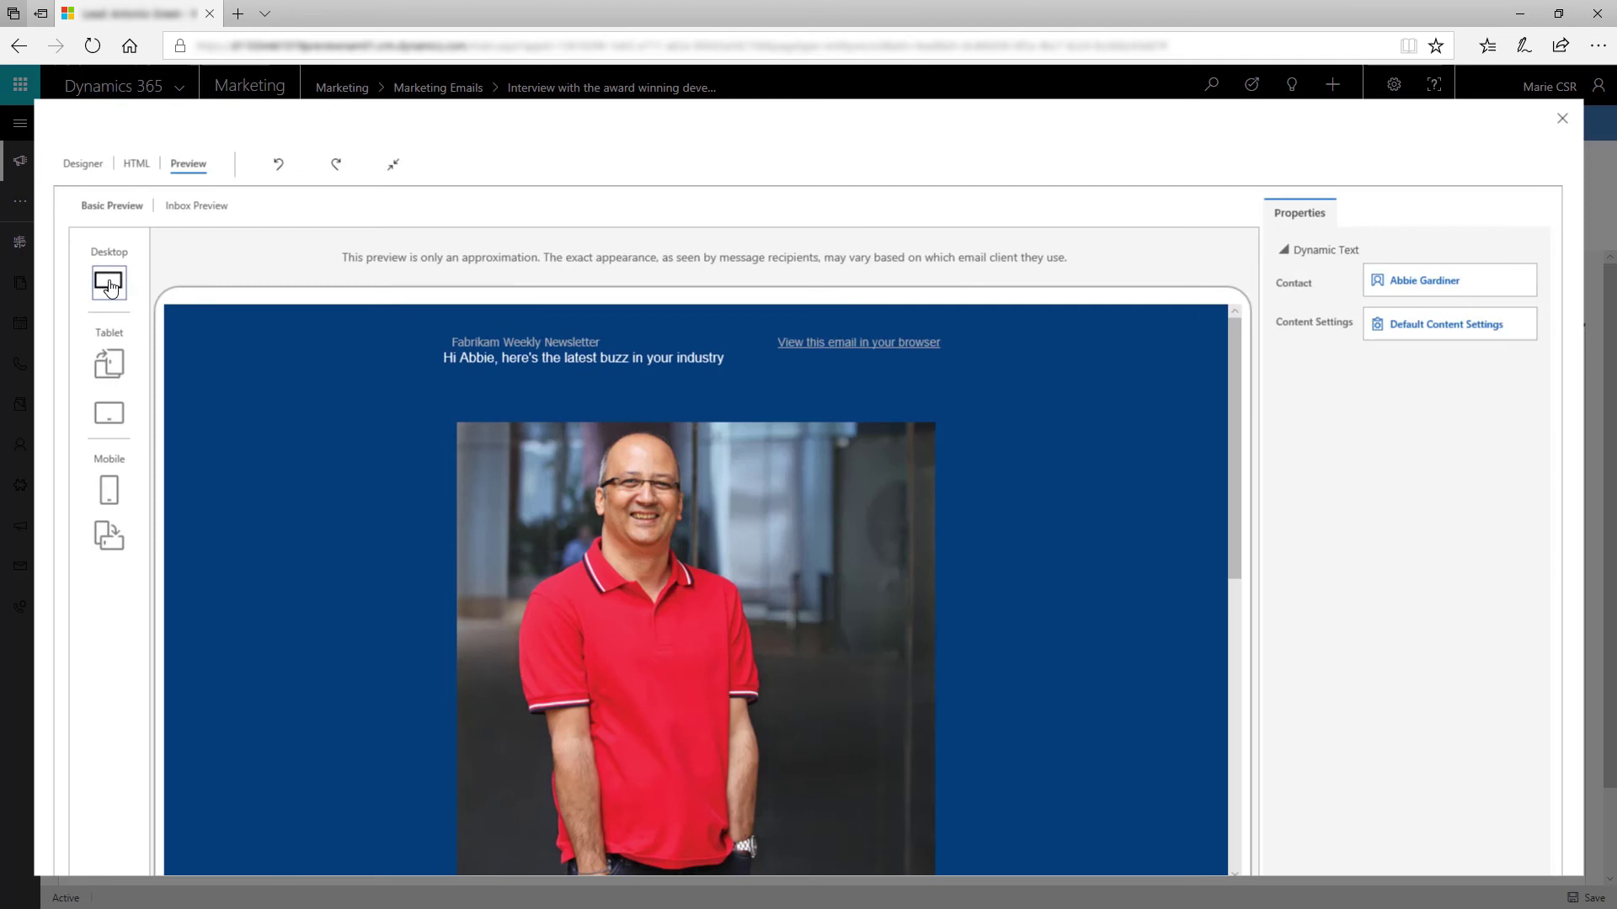
click(1525, 284)
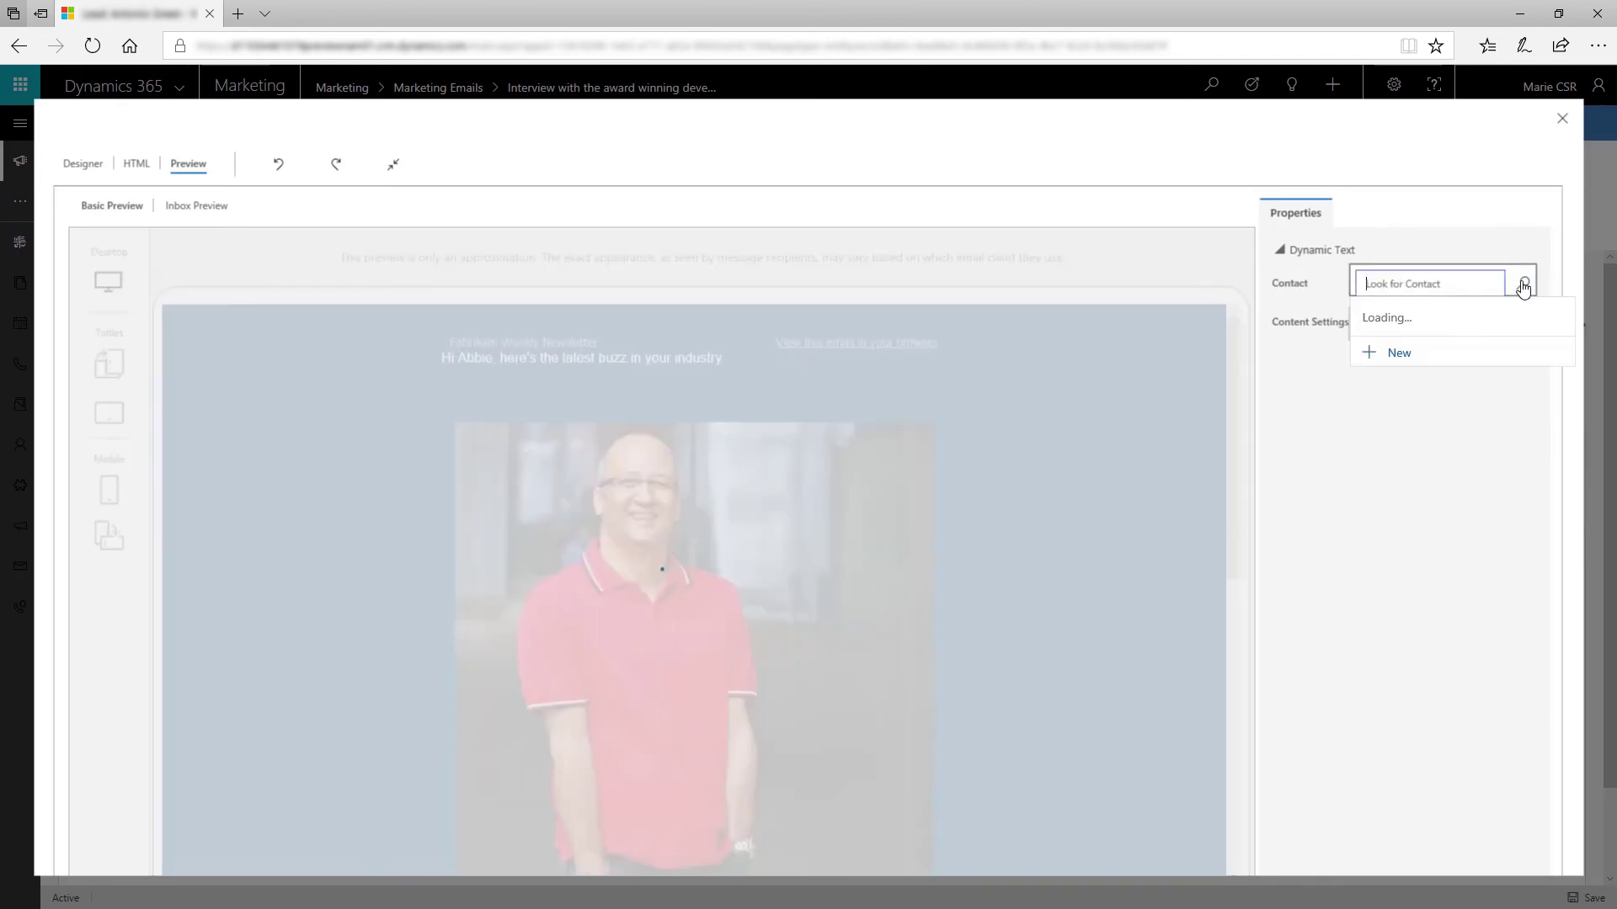
scroll(1515, 354, down, 3)
click(1486, 408)
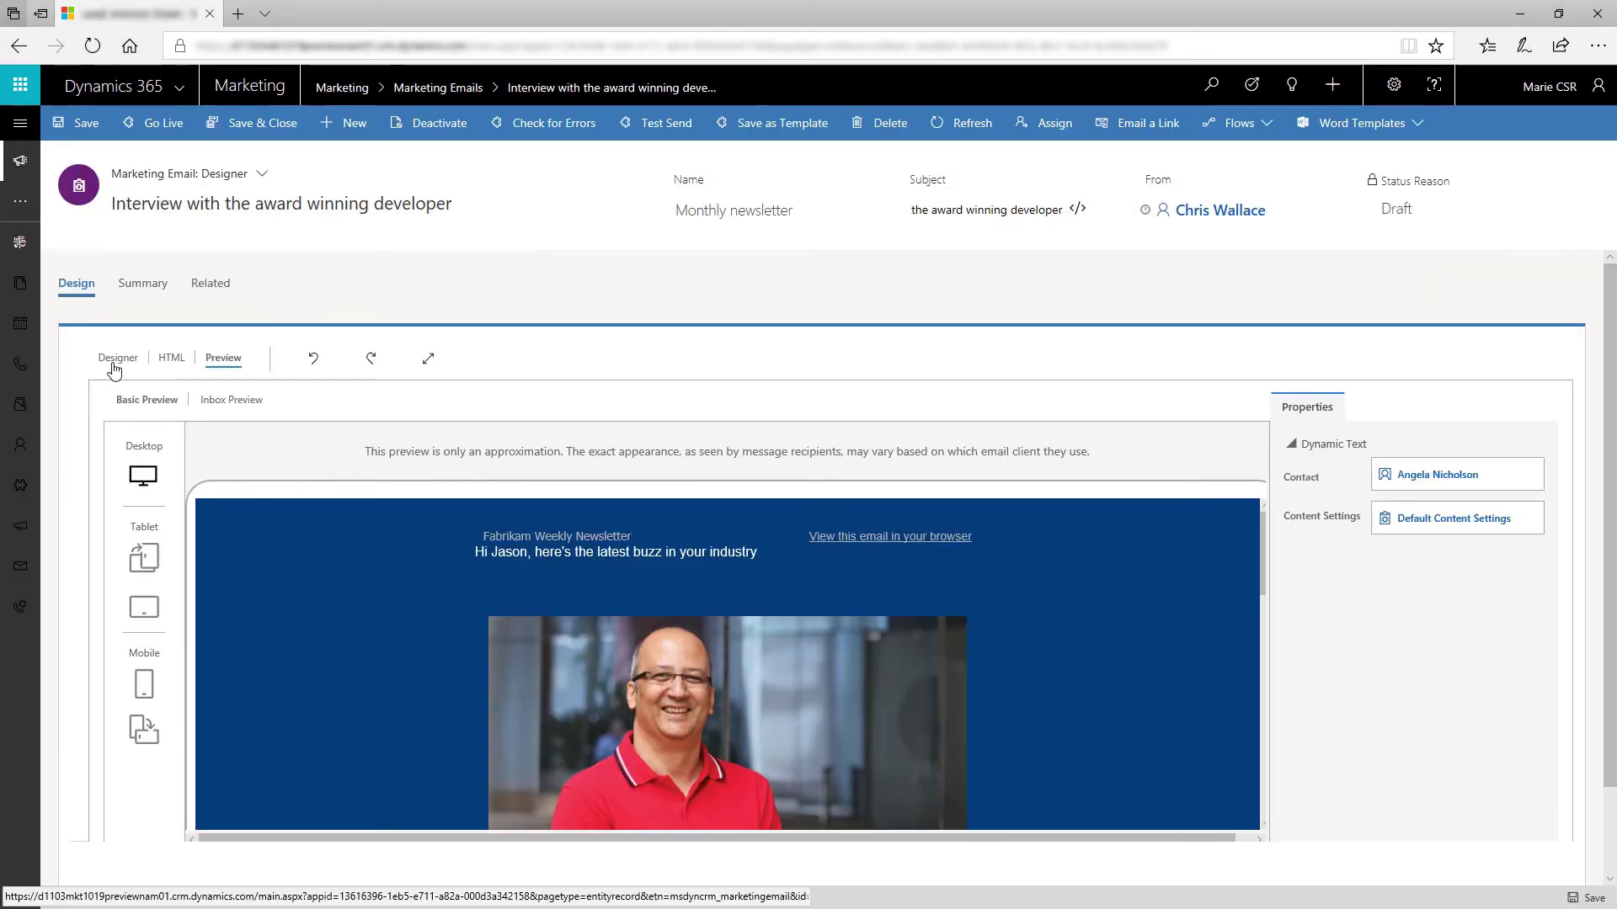
click(115, 367)
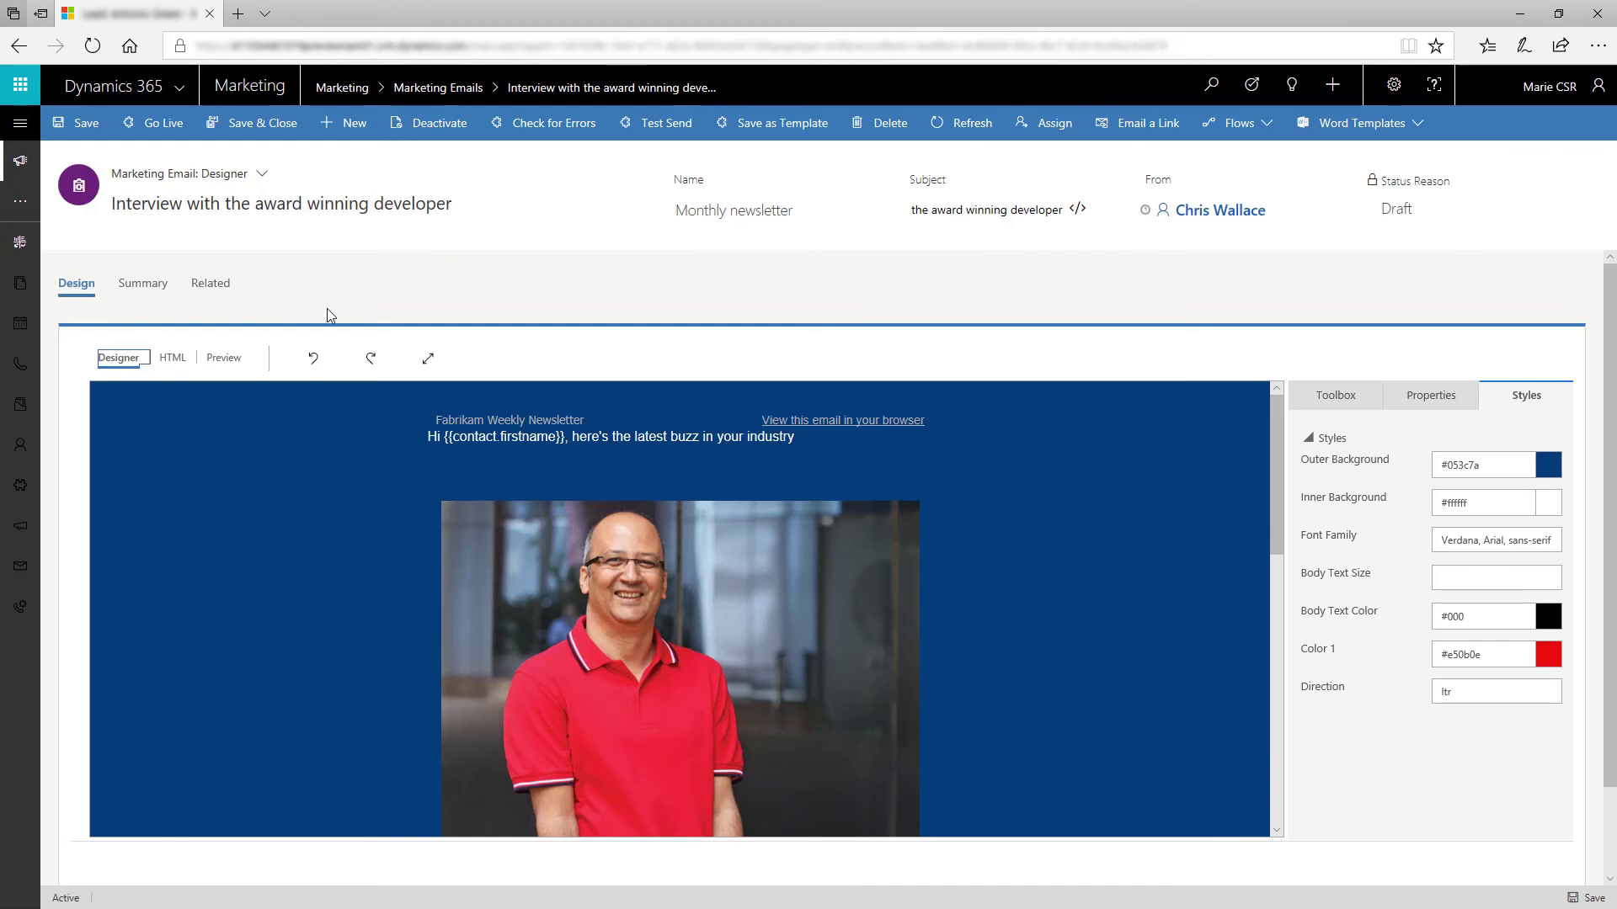
Step: Run Check for Errors and review the result notification
click(569, 127)
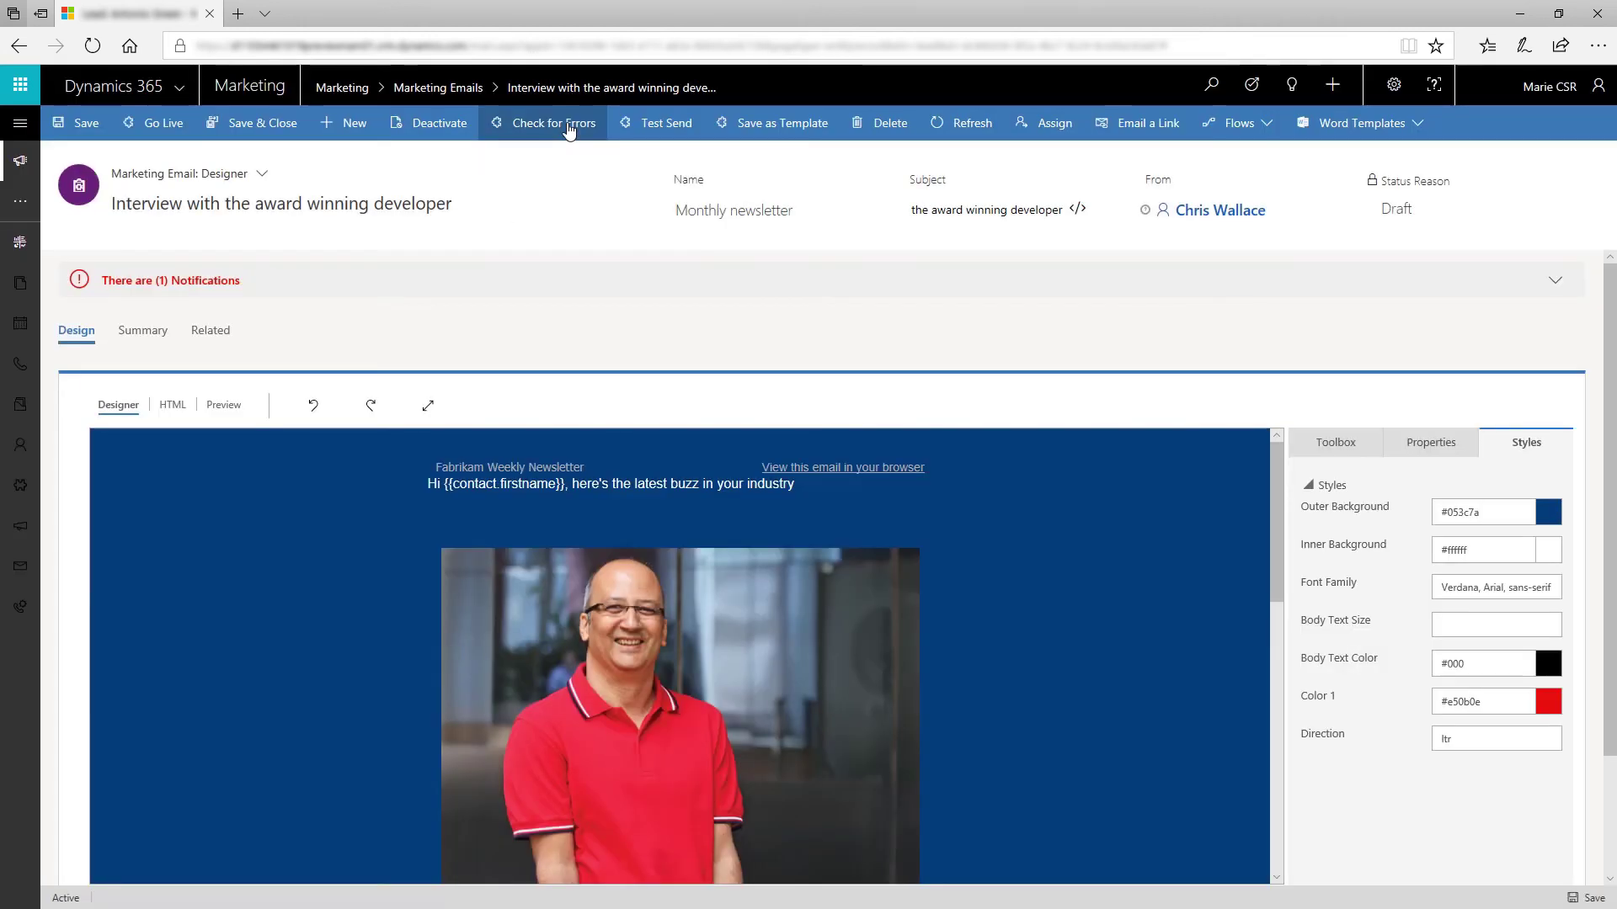
click(539, 286)
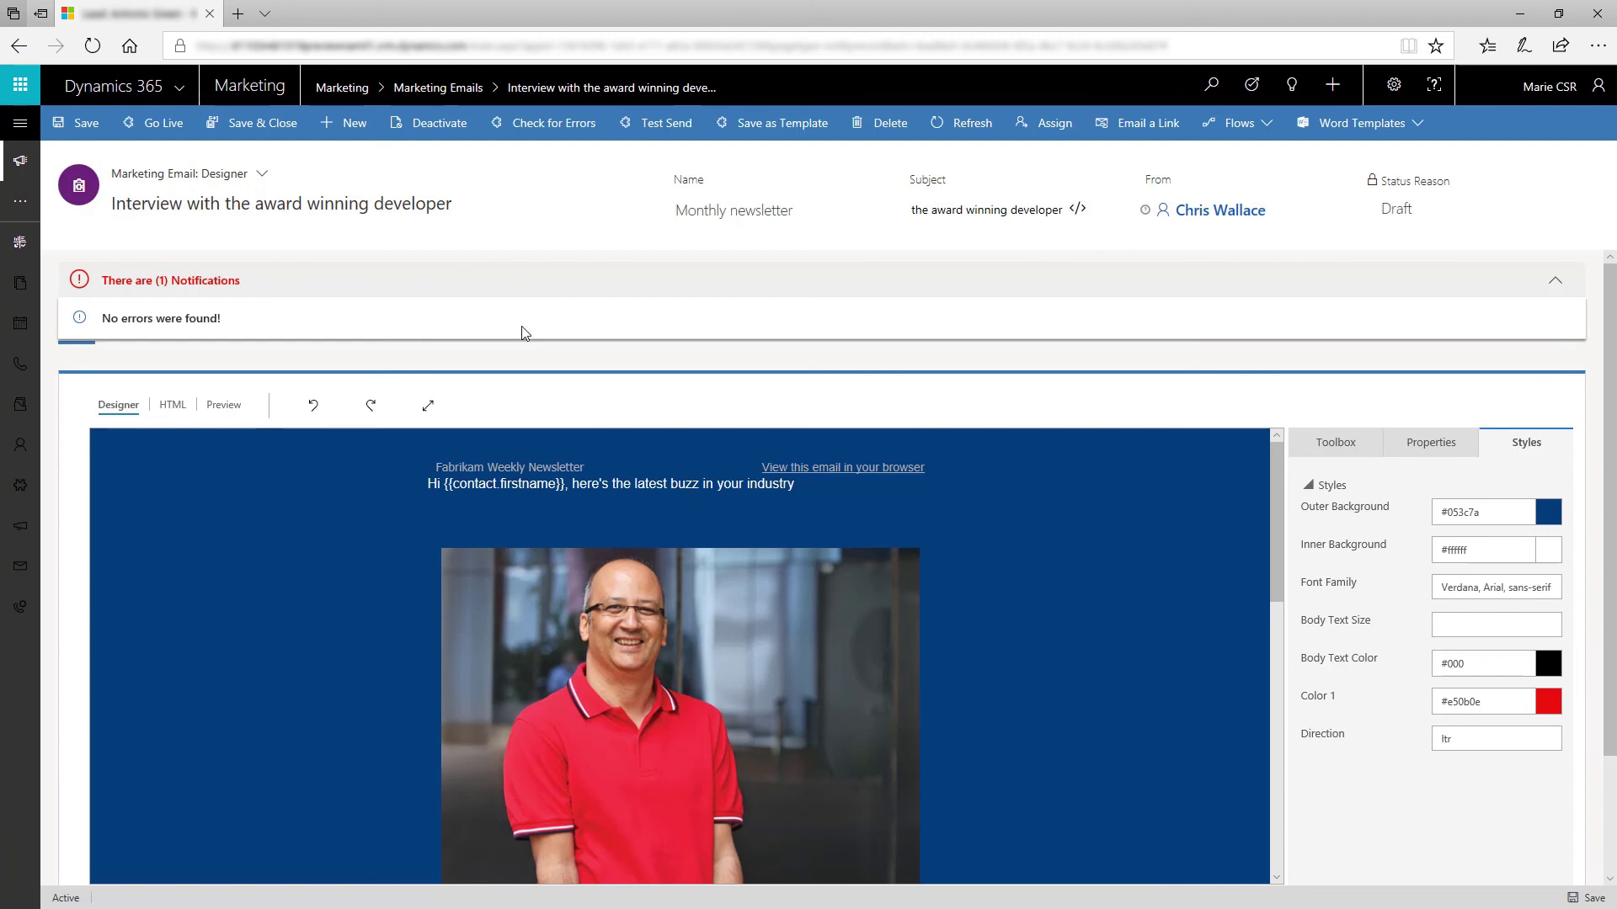
click(531, 267)
Step: Send a test copy to the entered e-mail address, then set the email Live
click(661, 122)
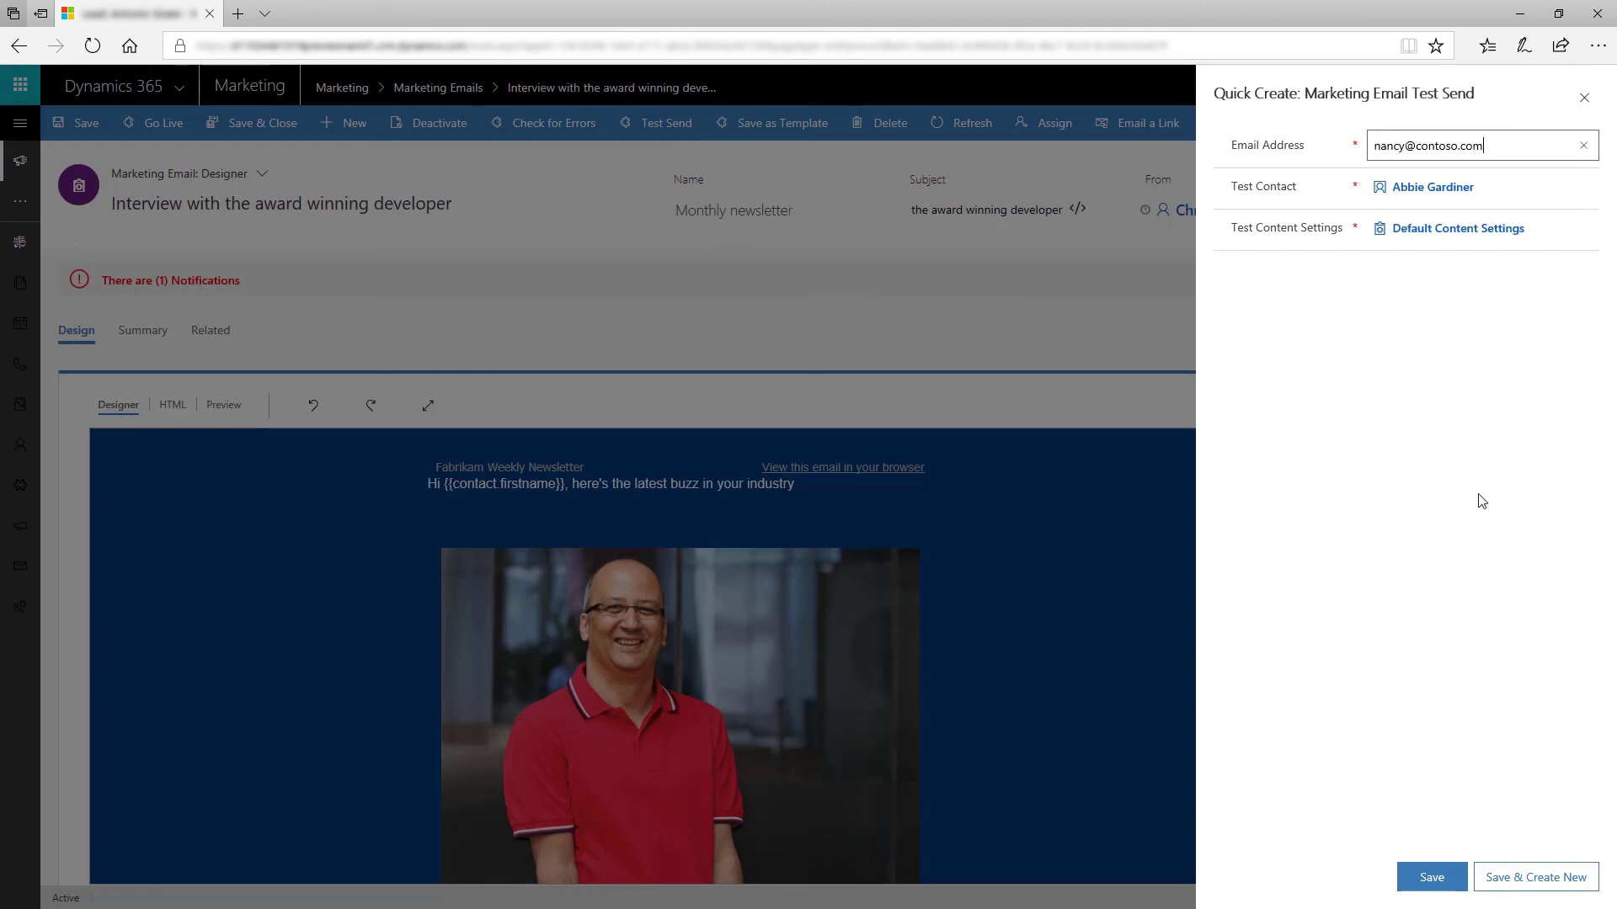
click(1438, 884)
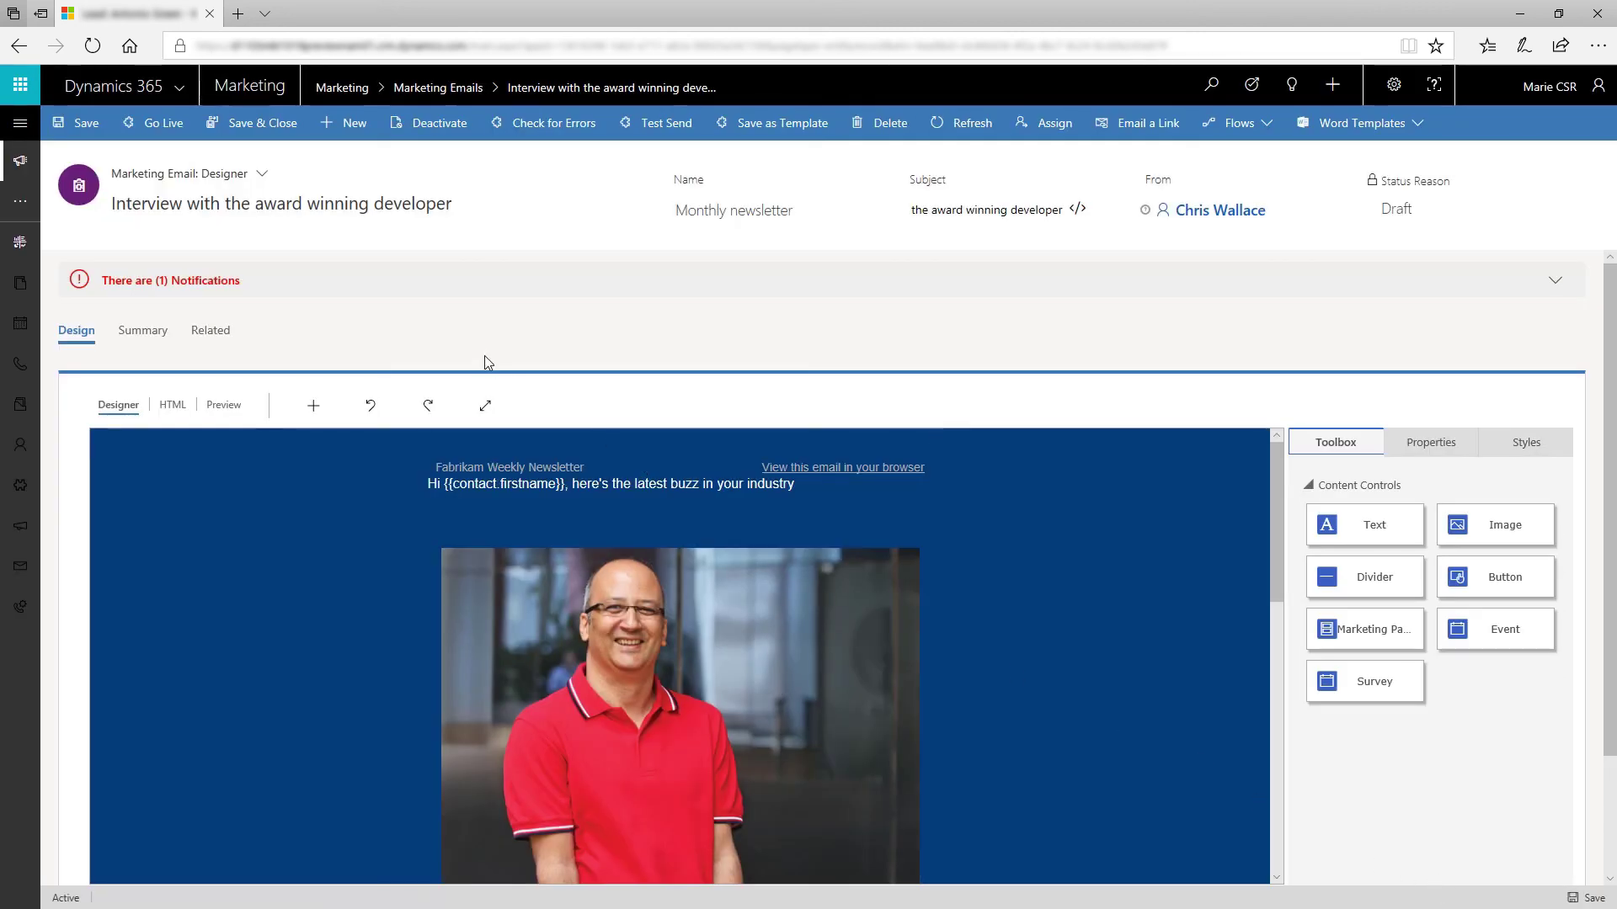
click(173, 126)
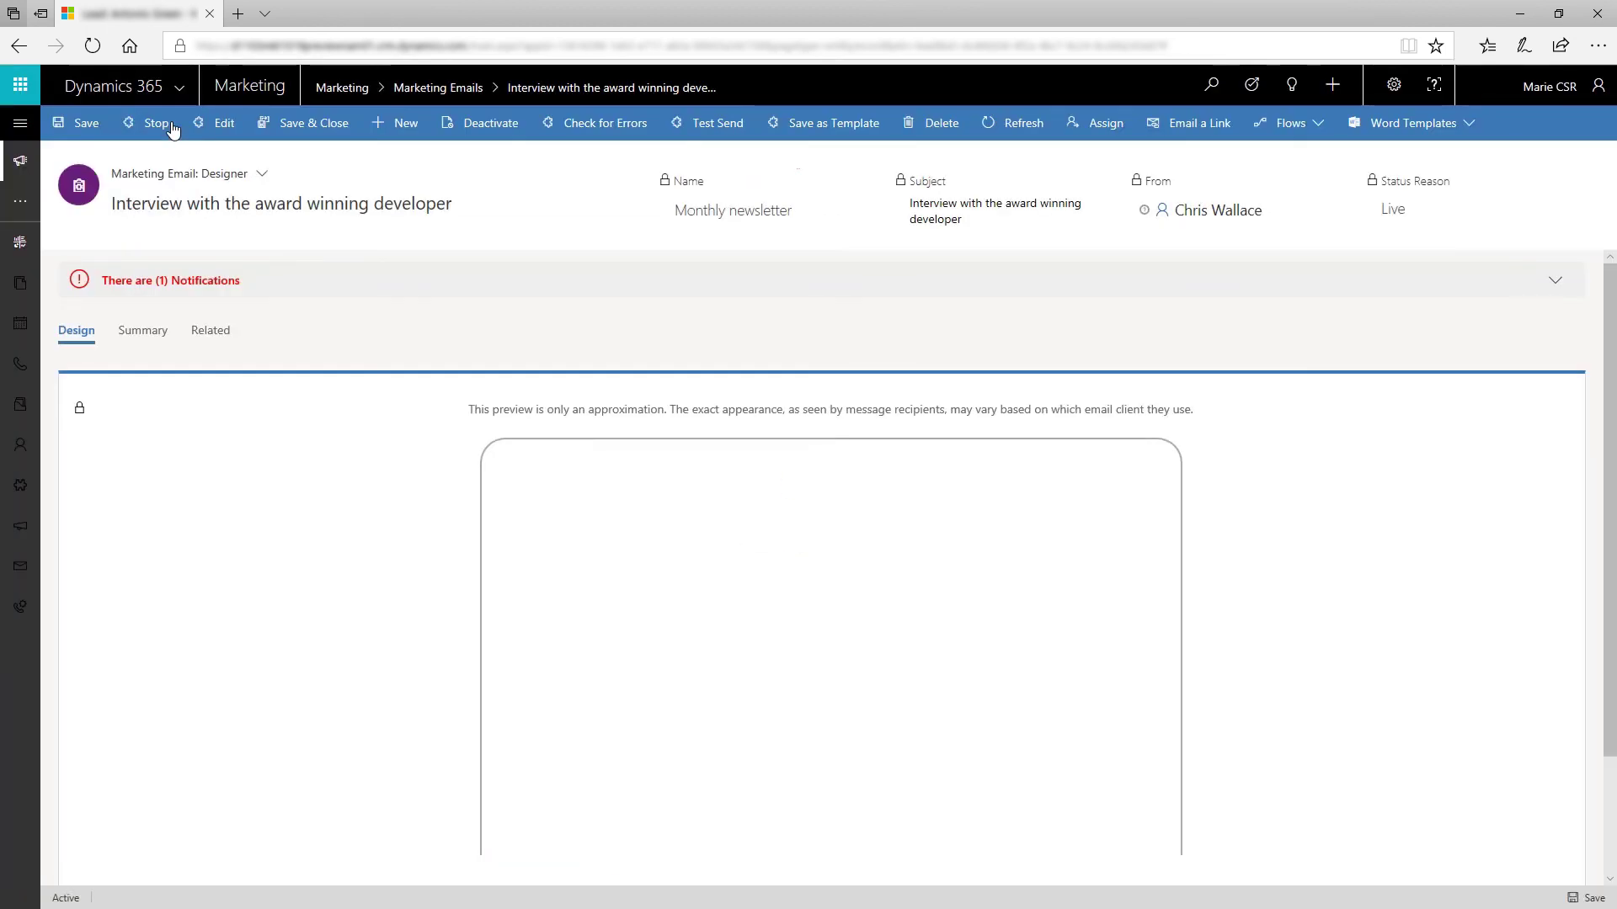